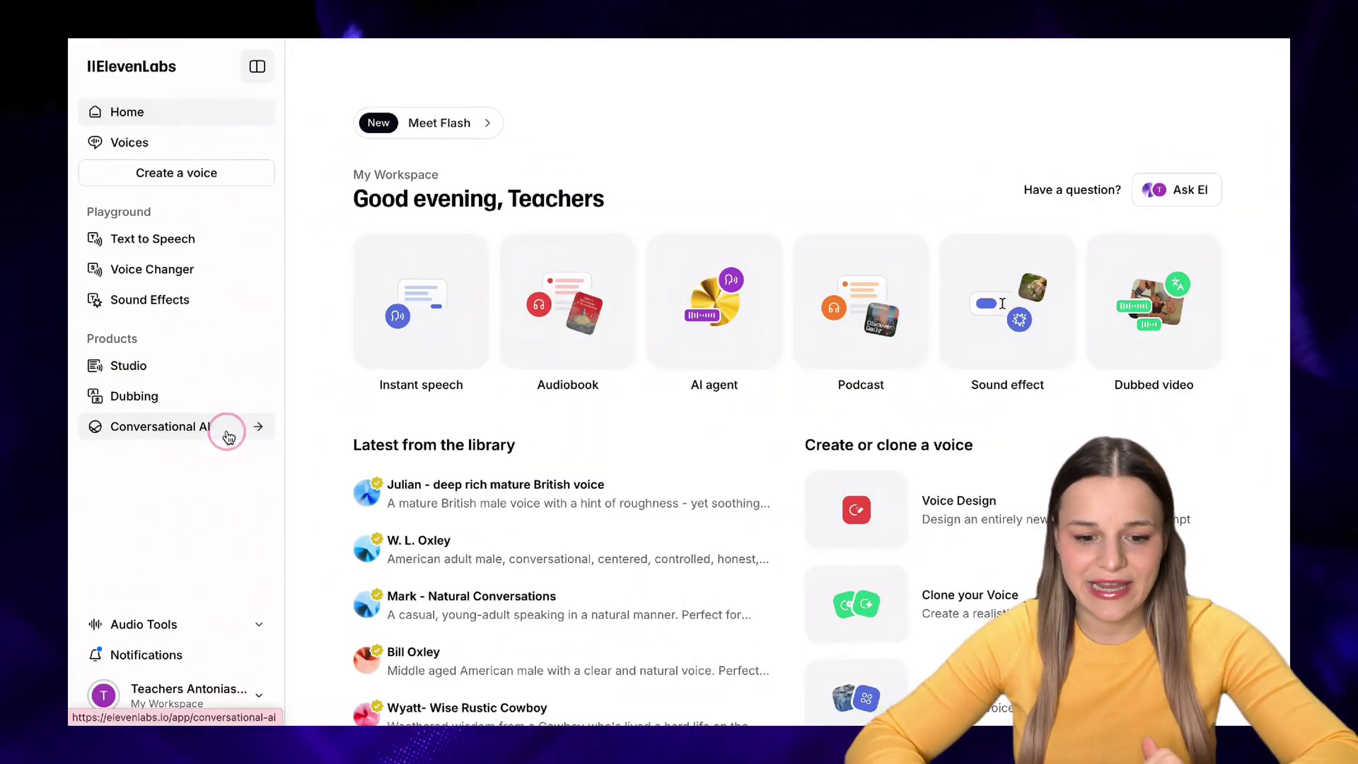
# Open the AI Support Specialist agent and browse Agent Language options, leaving English as default.
pyautogui.click(228, 433)
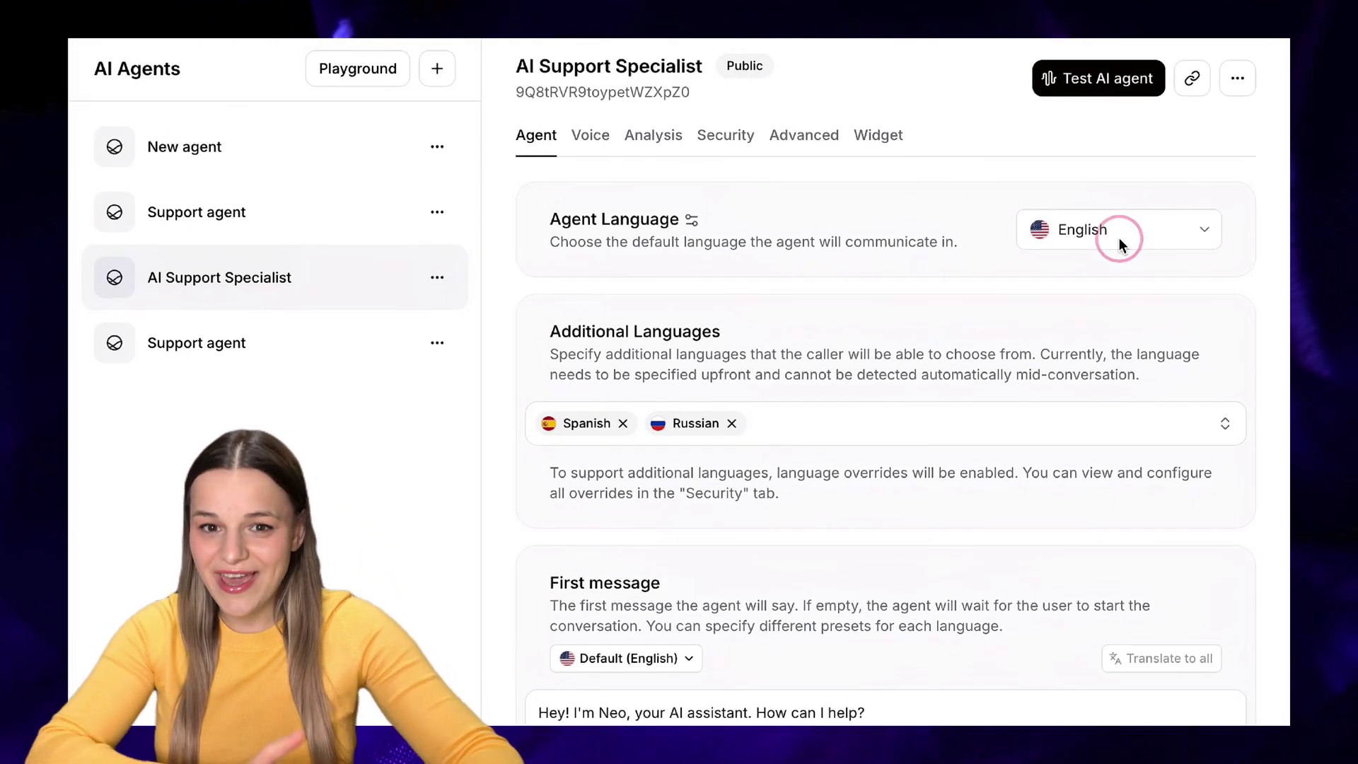
pyautogui.click(1120, 238)
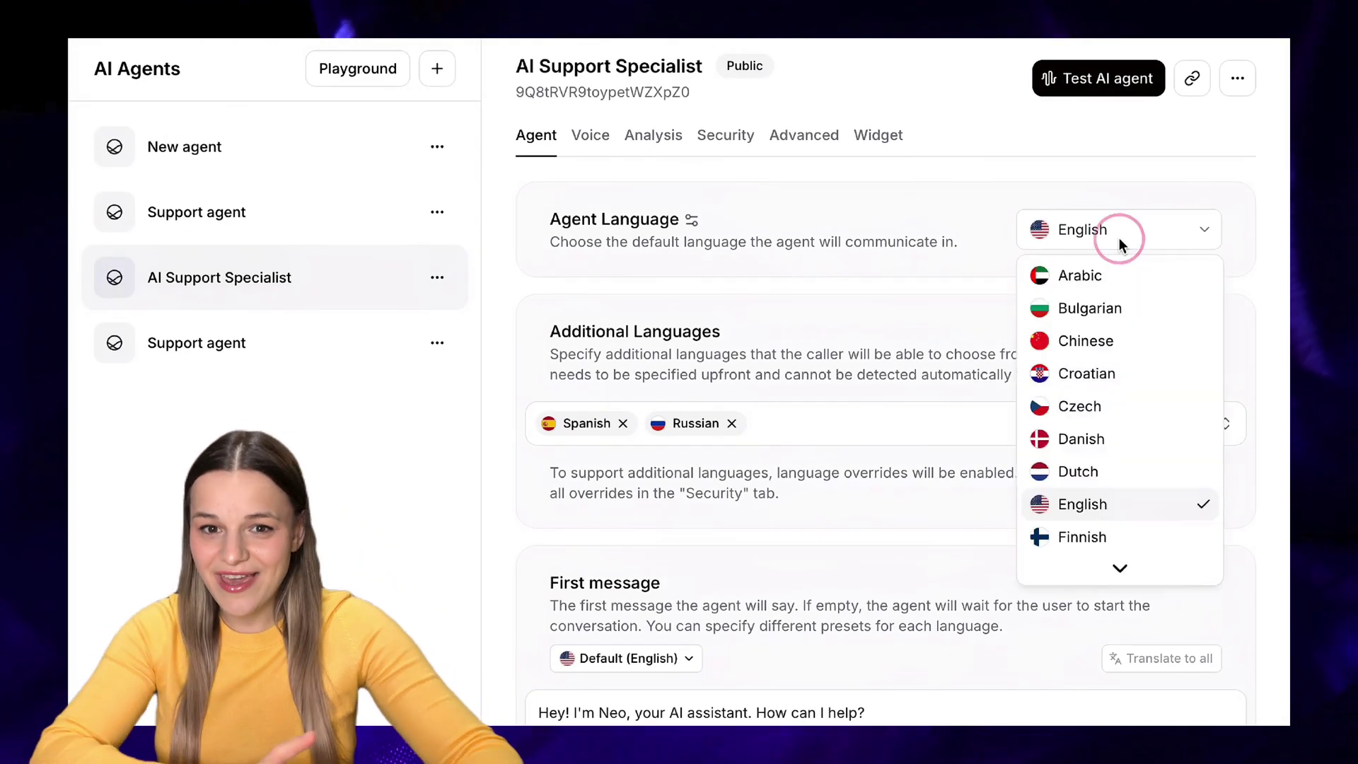
pyautogui.scroll(-4, 1125, 324)
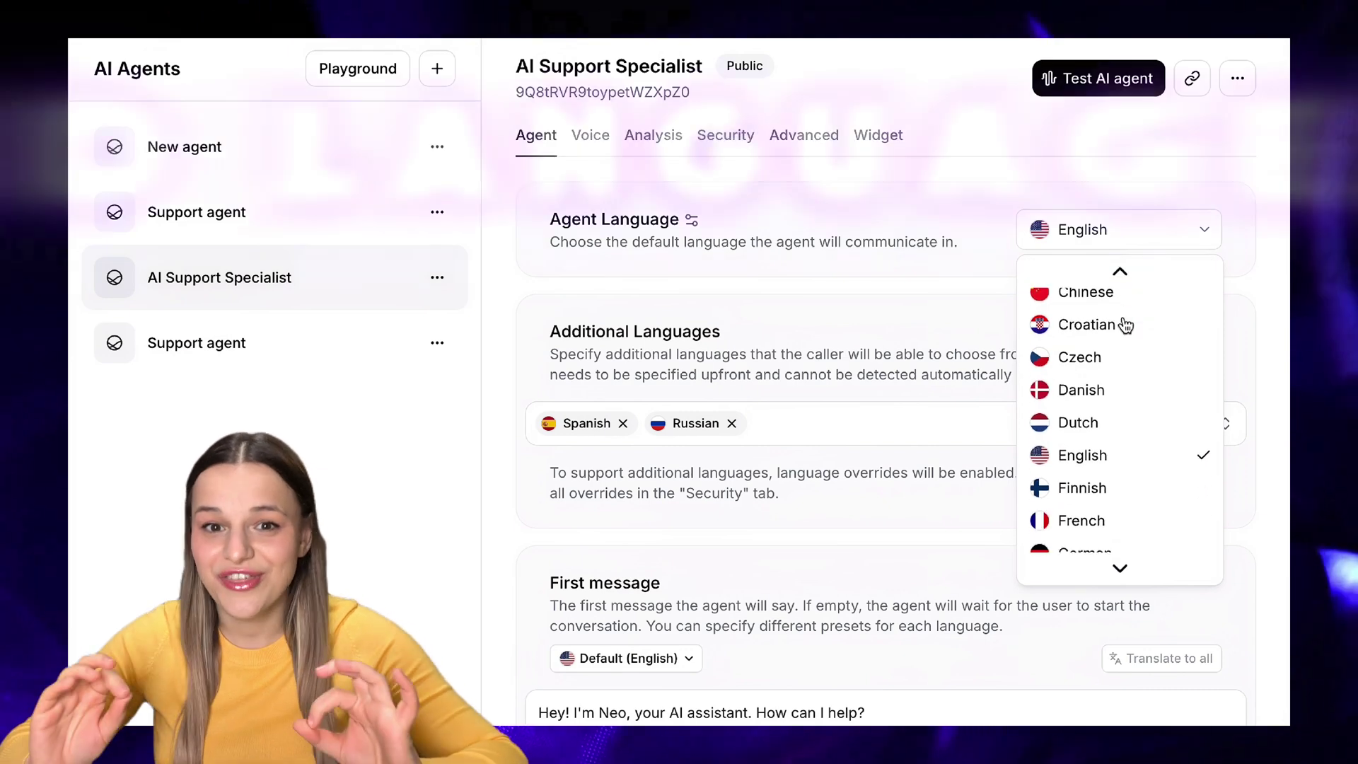
pyautogui.moveTo(534, 213); pyautogui.dragTo(625, 220)
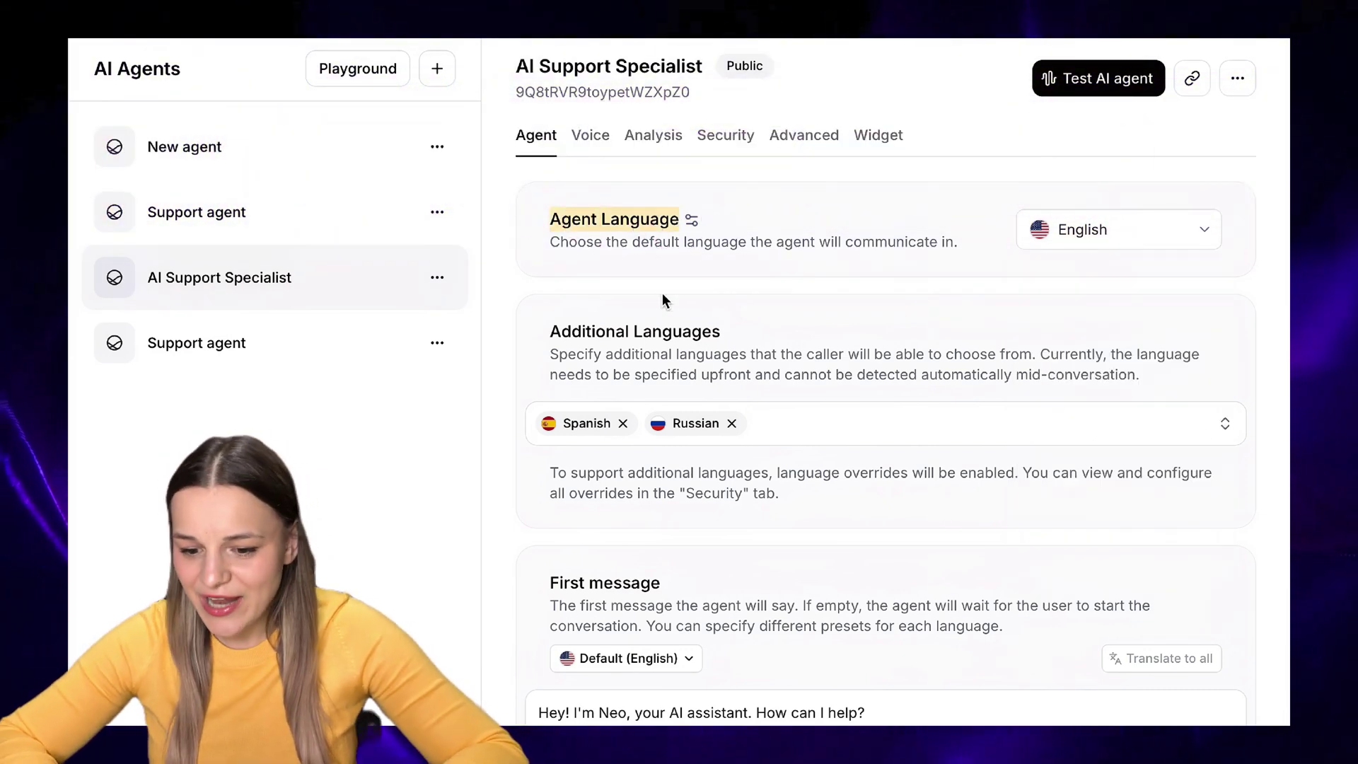
pyautogui.click(553, 329)
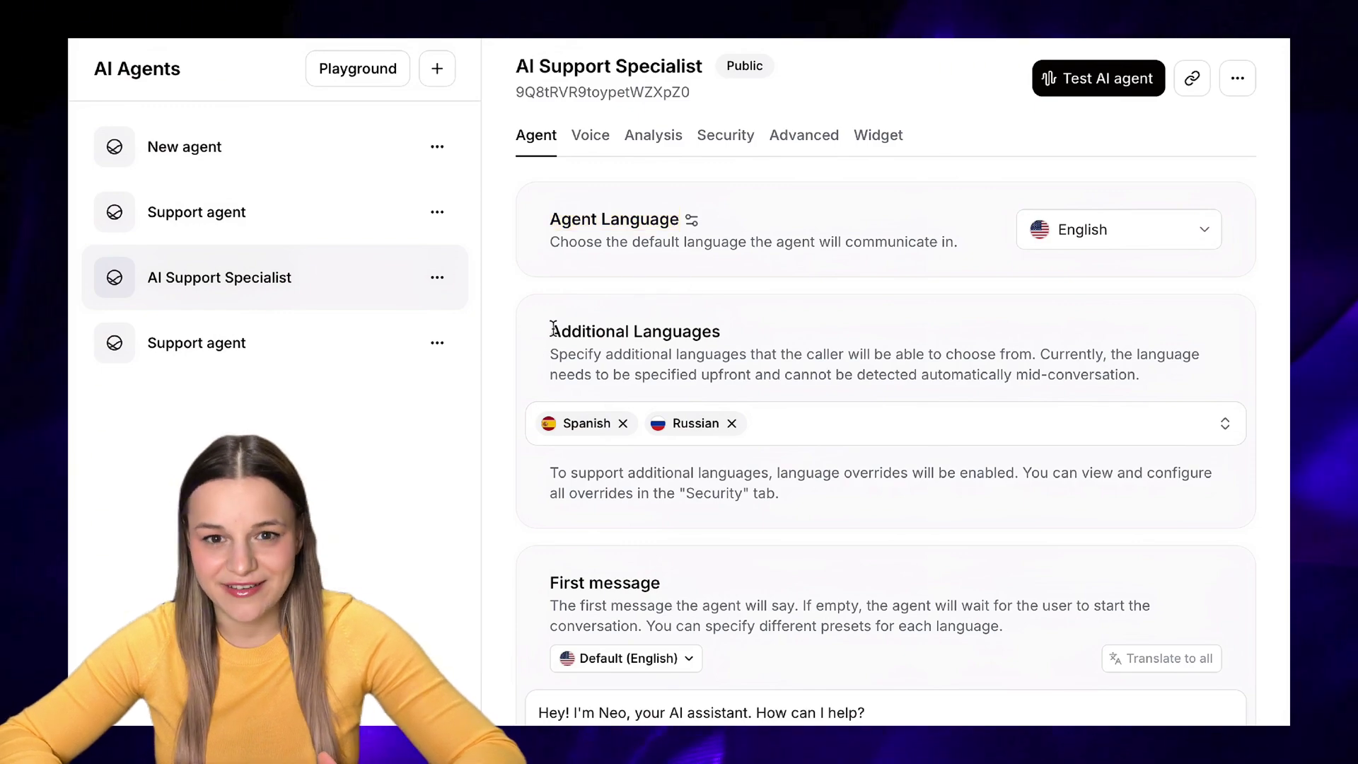
pyautogui.scroll(-1, 710, 331)
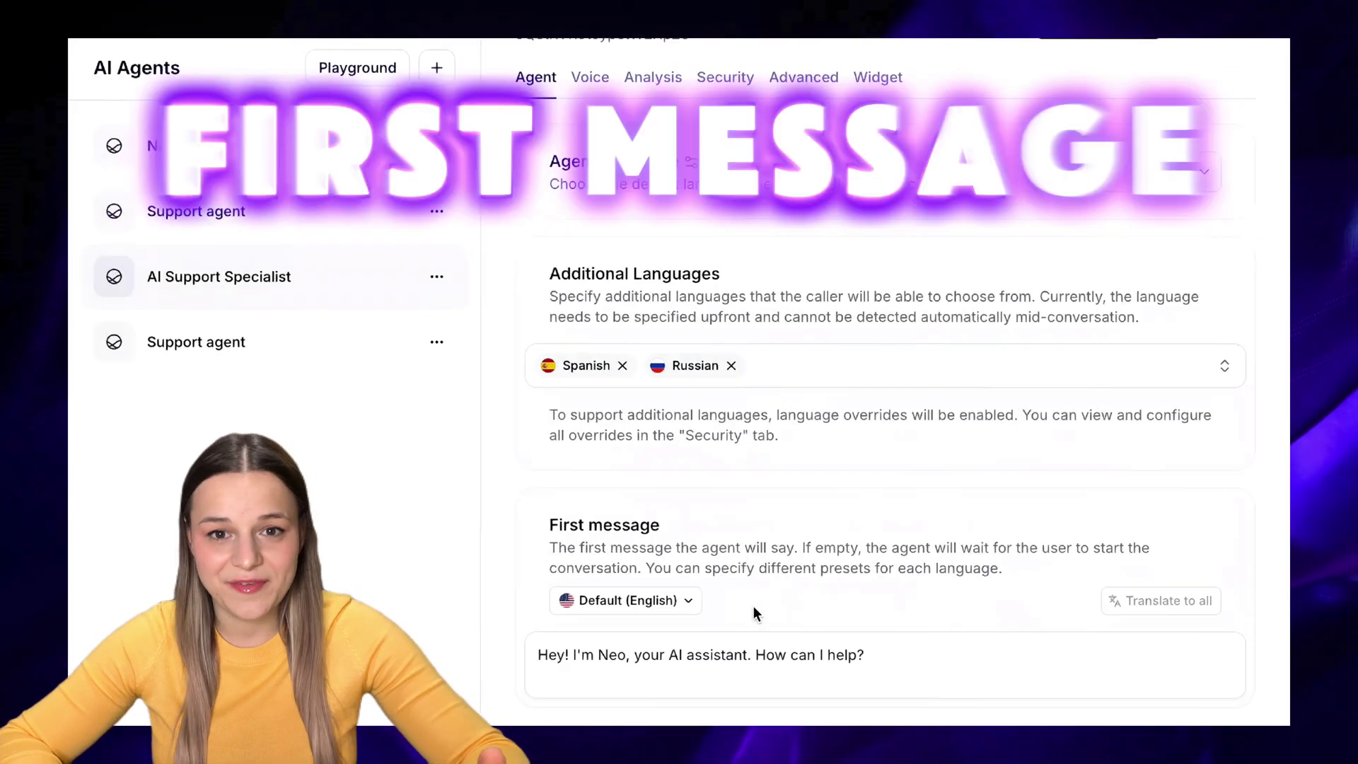
# Review the Neo greeting in the First message box, keeping it unchanged.
pyautogui.moveTo(551, 554); pyautogui.dragTo(690, 545)
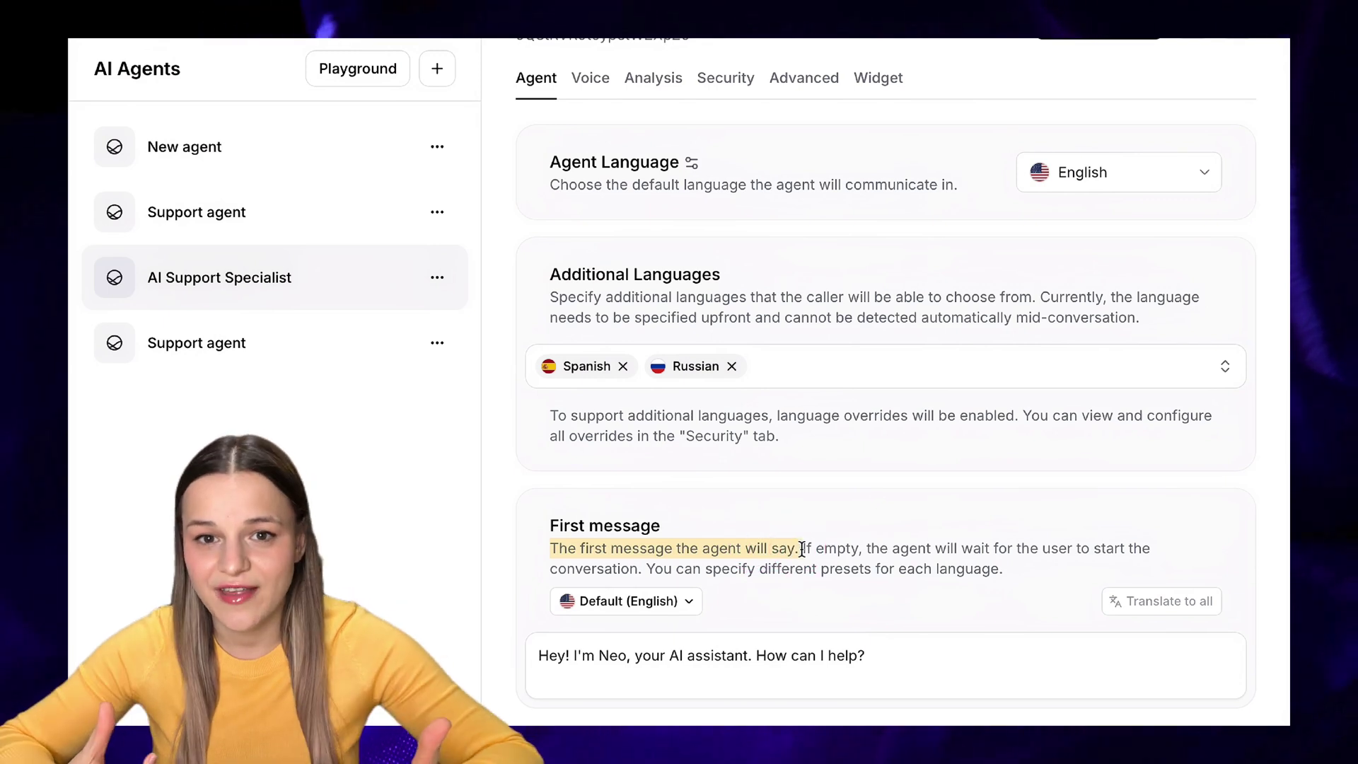
pyautogui.tripleClick(897, 653)
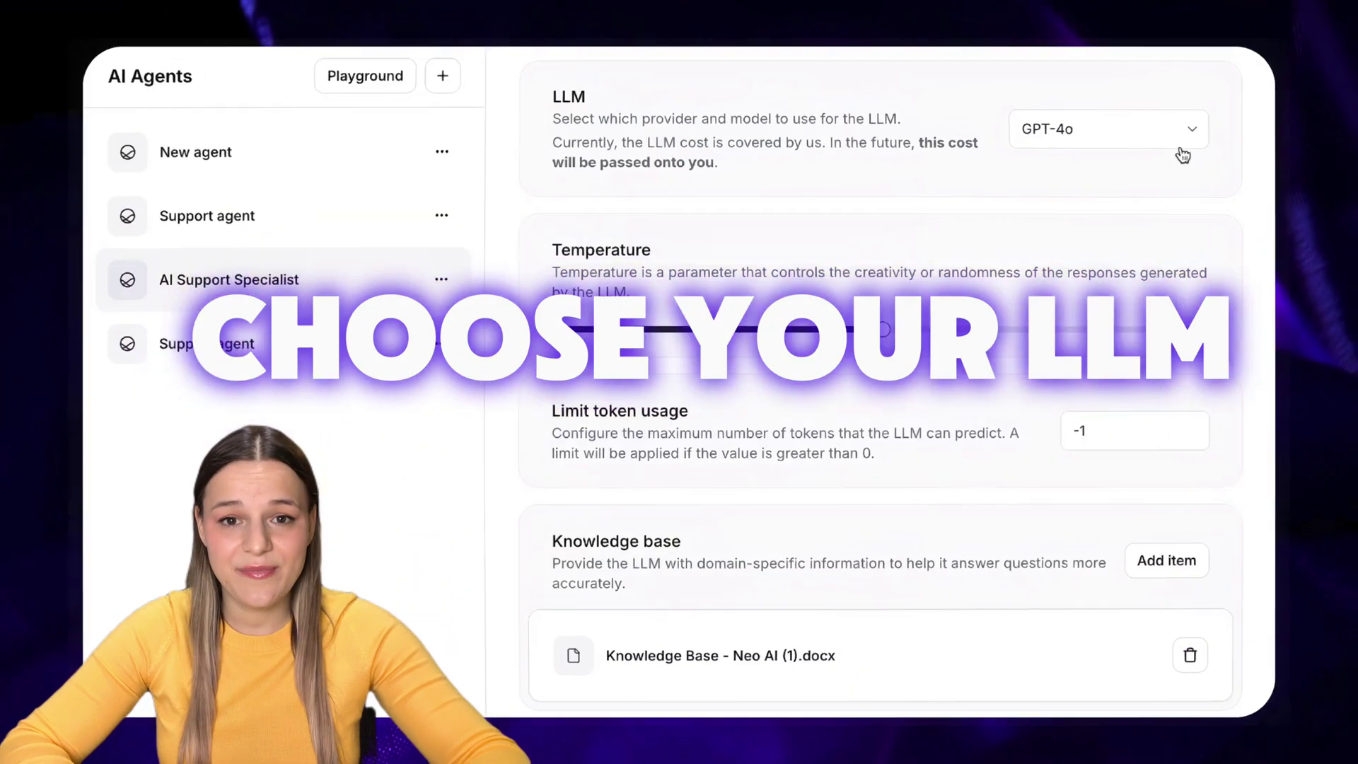
# Keep GPT-4o in the LLM dropdown and scroll down to Knowledge base and Tools.
pyautogui.click(1195, 129)
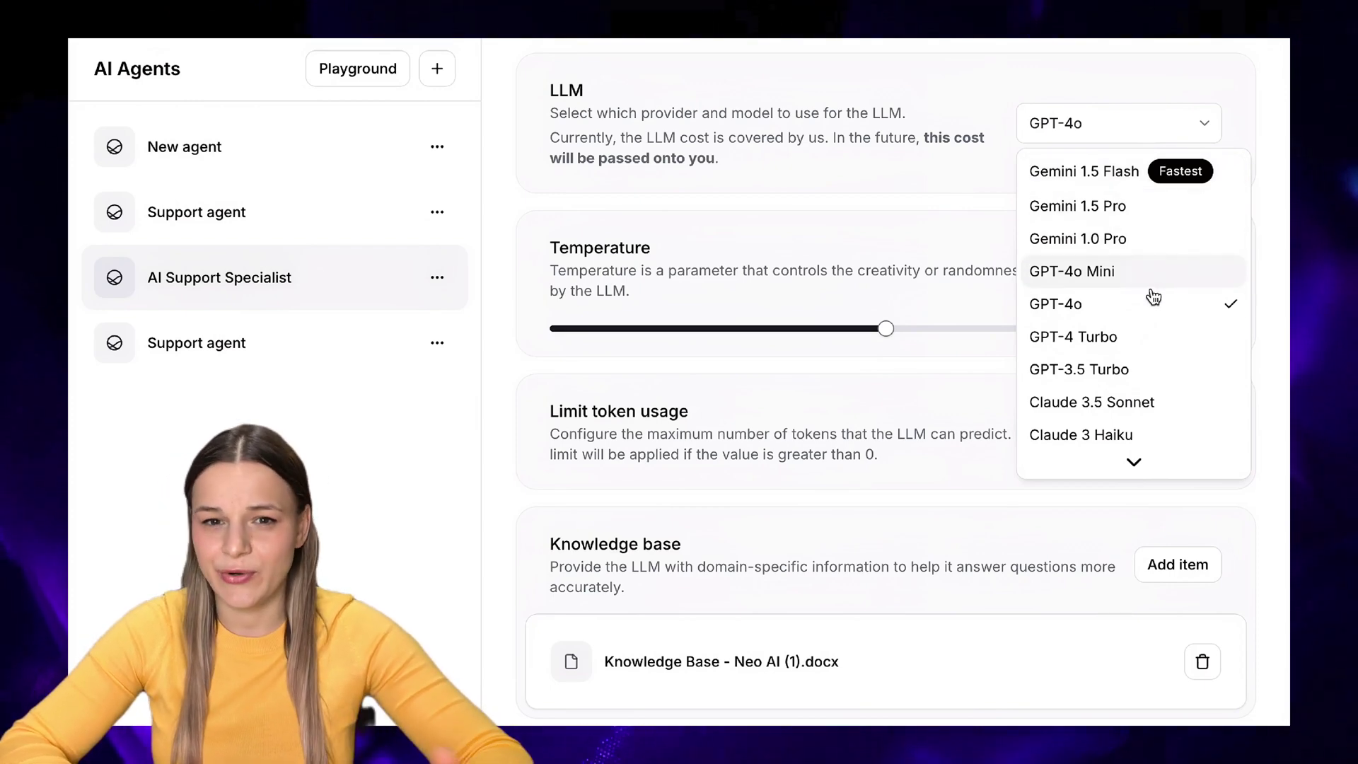
pyautogui.click(1148, 302)
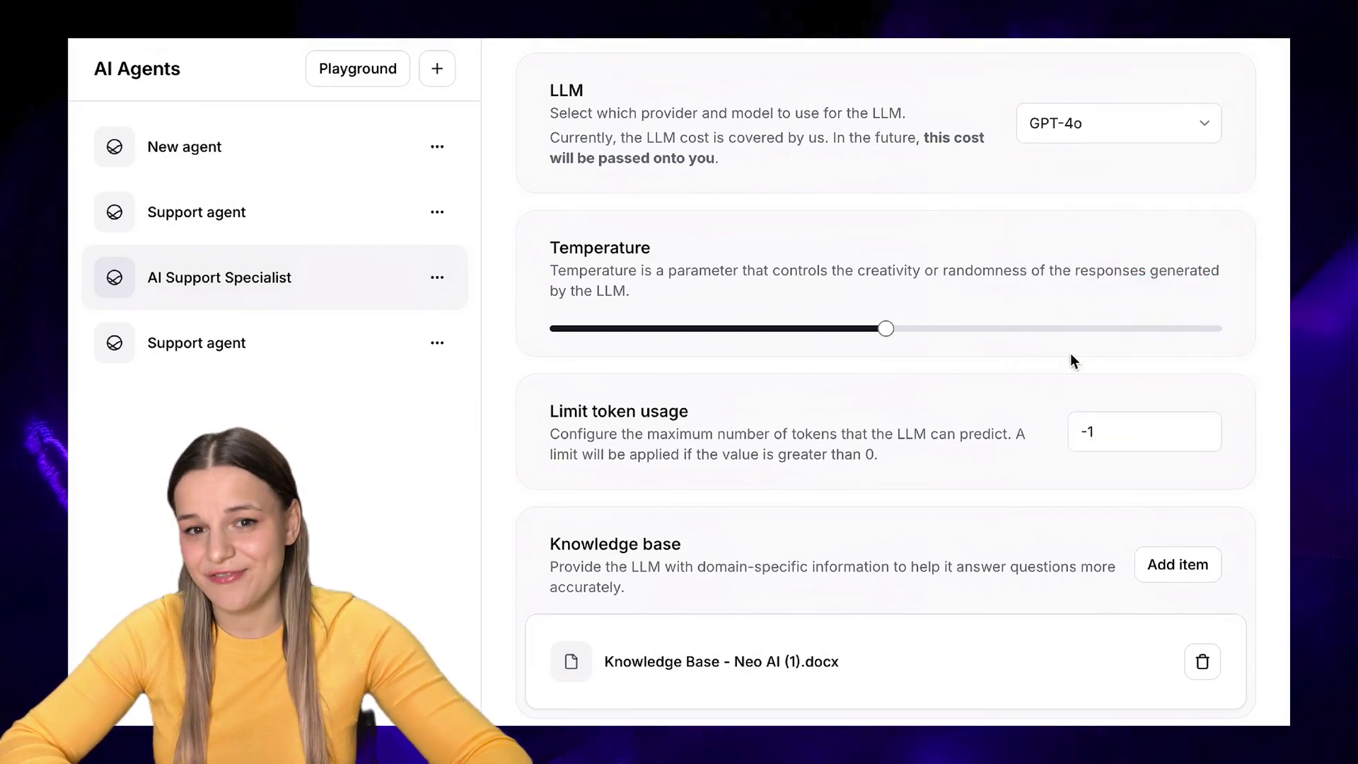
pyautogui.scroll(-5, 1071, 357)
pyautogui.scroll(-2, 1071, 361)
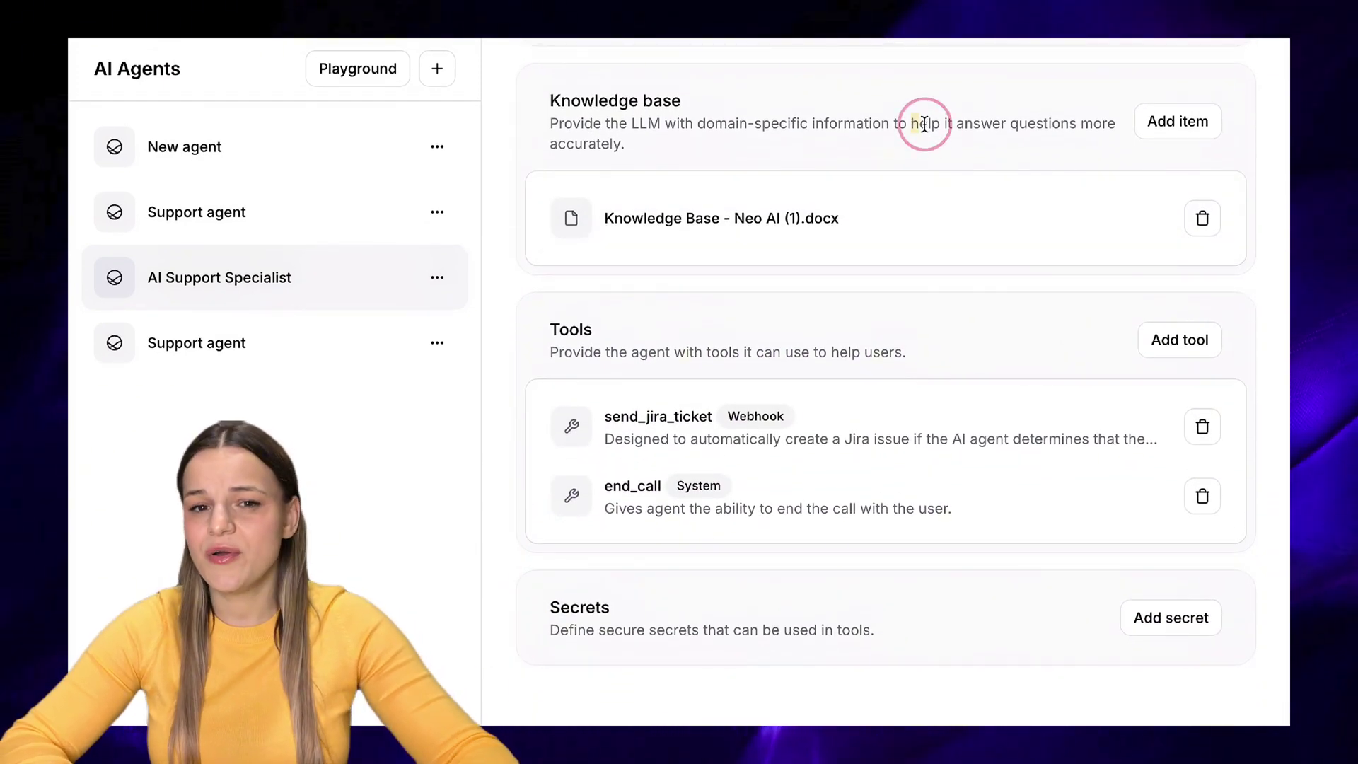
# Add a knowledge base item and switch its source to the URL tab.
pyautogui.moveTo(918, 124); pyautogui.dragTo(1030, 145)
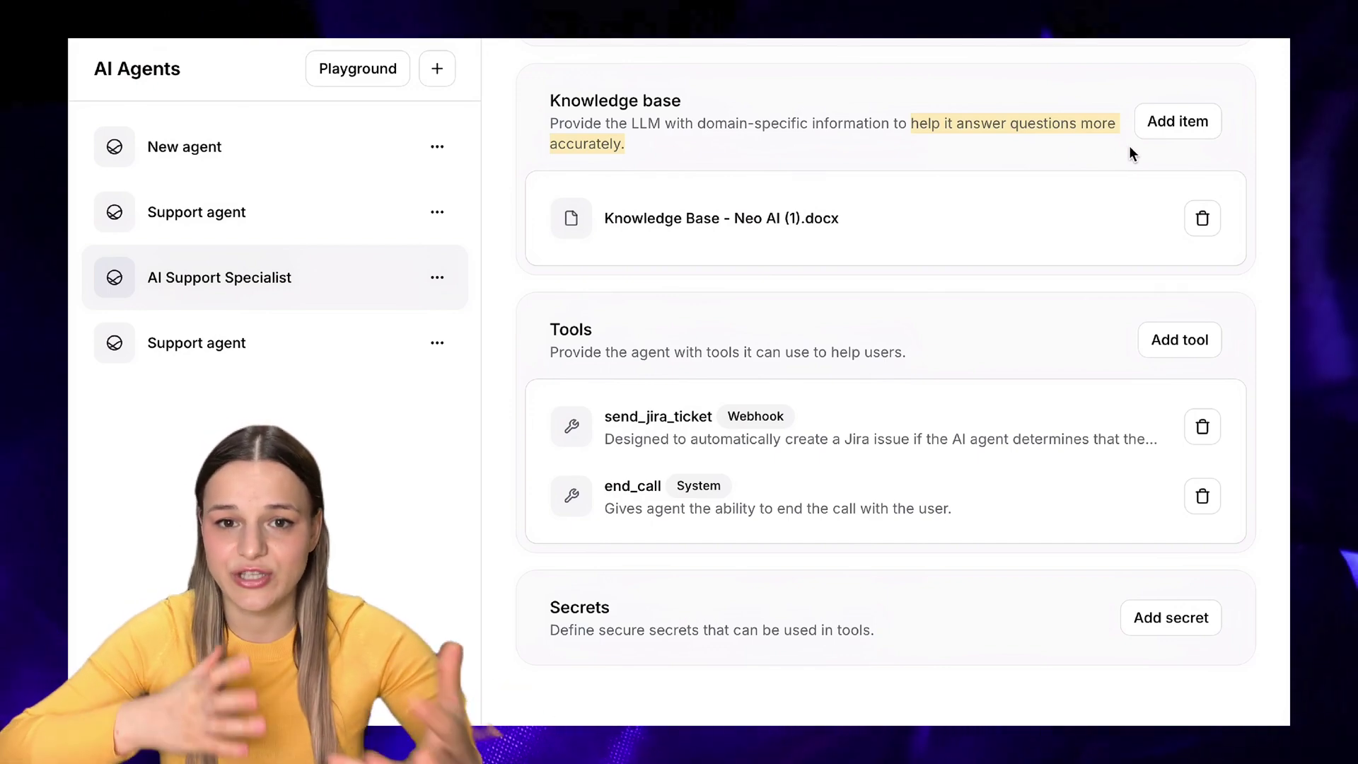
pyautogui.click(1179, 128)
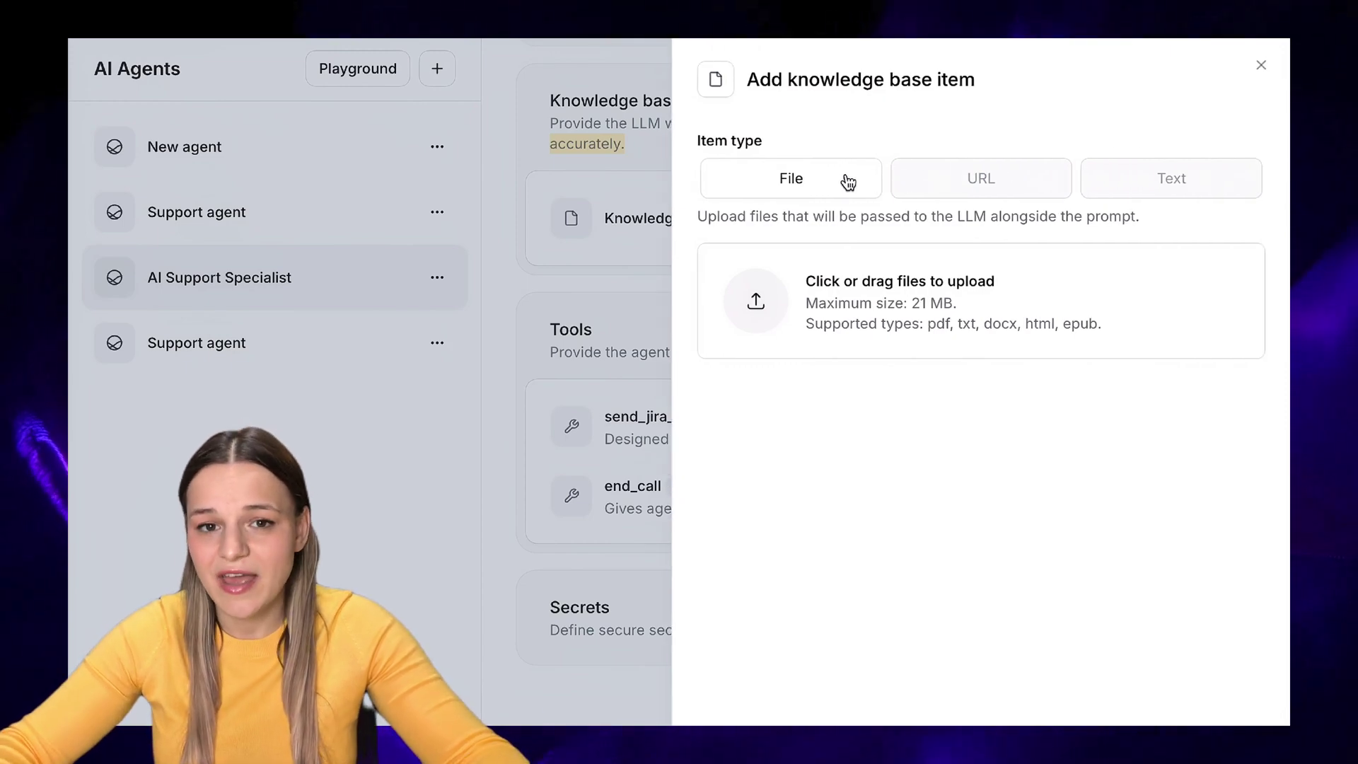
pyautogui.click(971, 189)
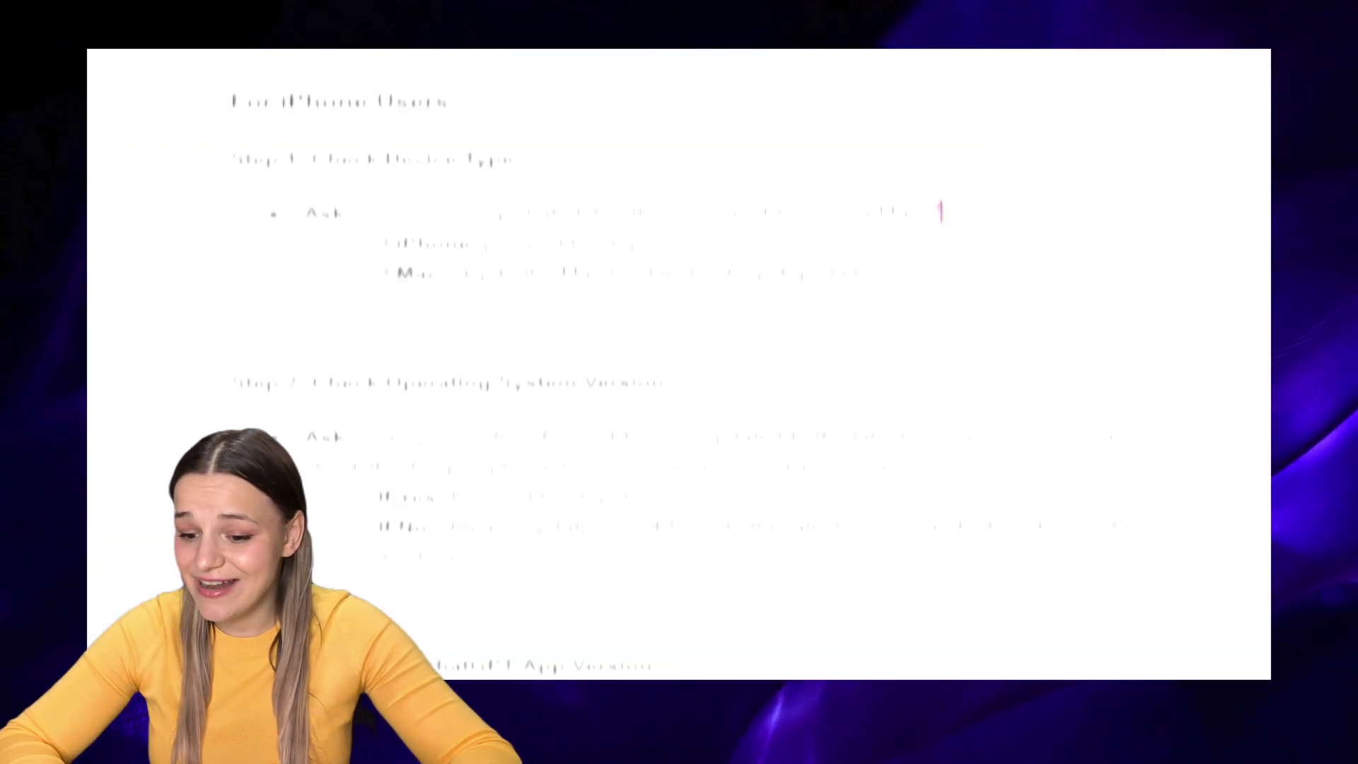
pyautogui.tripleClick(977, 202)
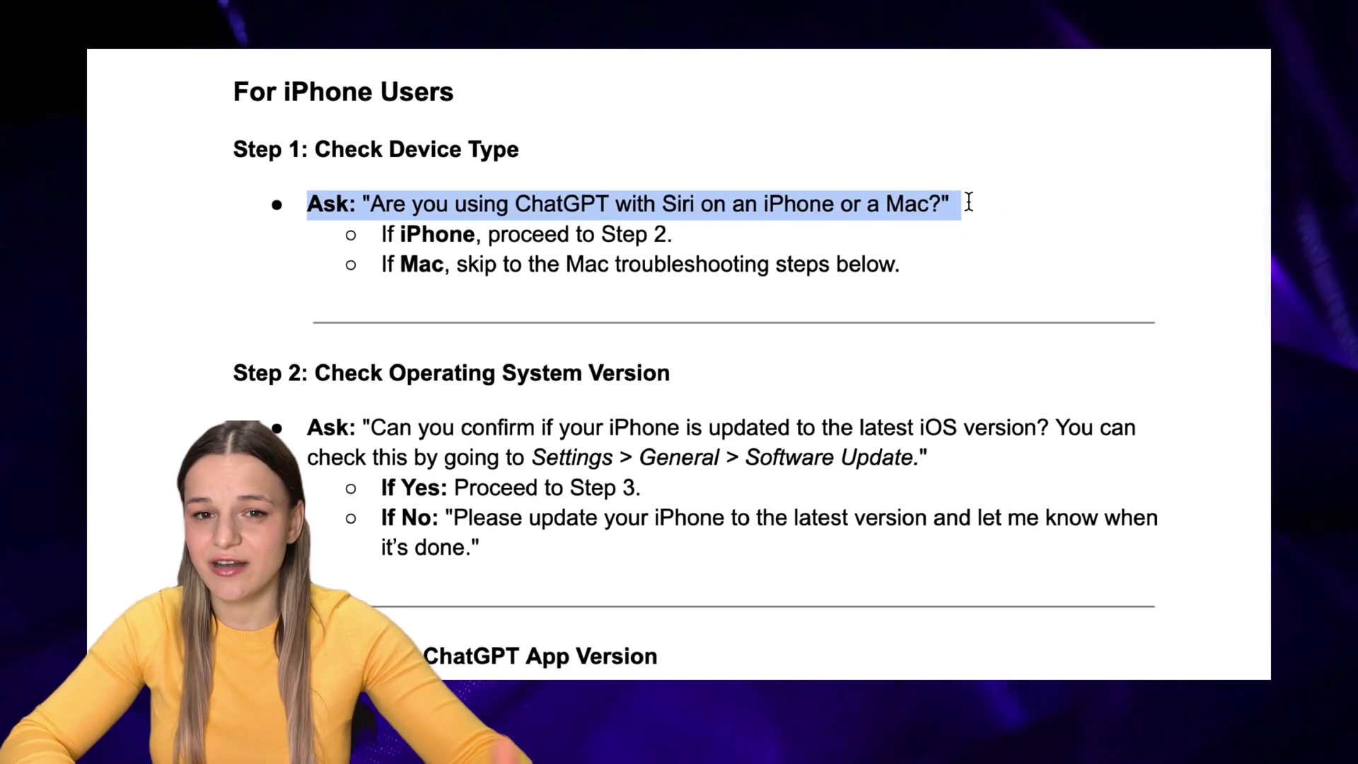
pyautogui.tripleClick(725, 228)
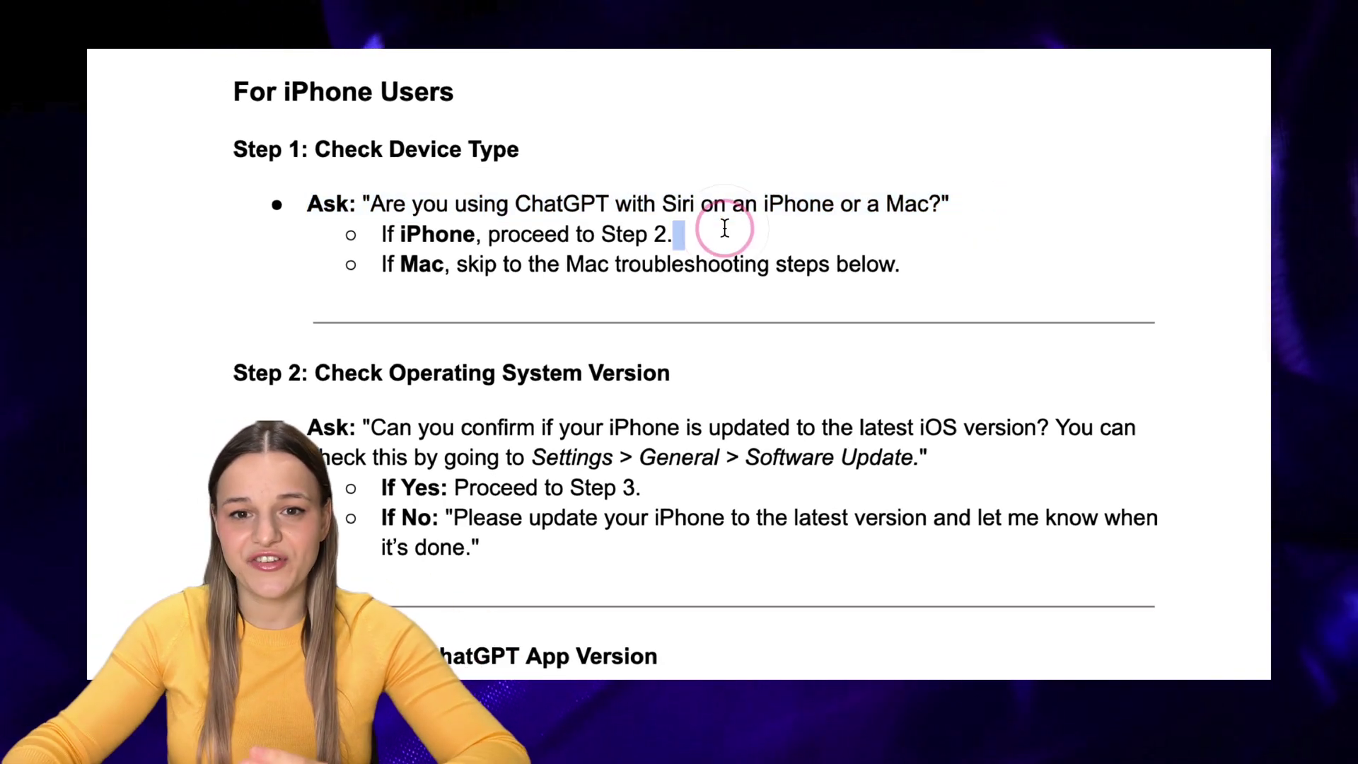
pyautogui.tripleClick(927, 254)
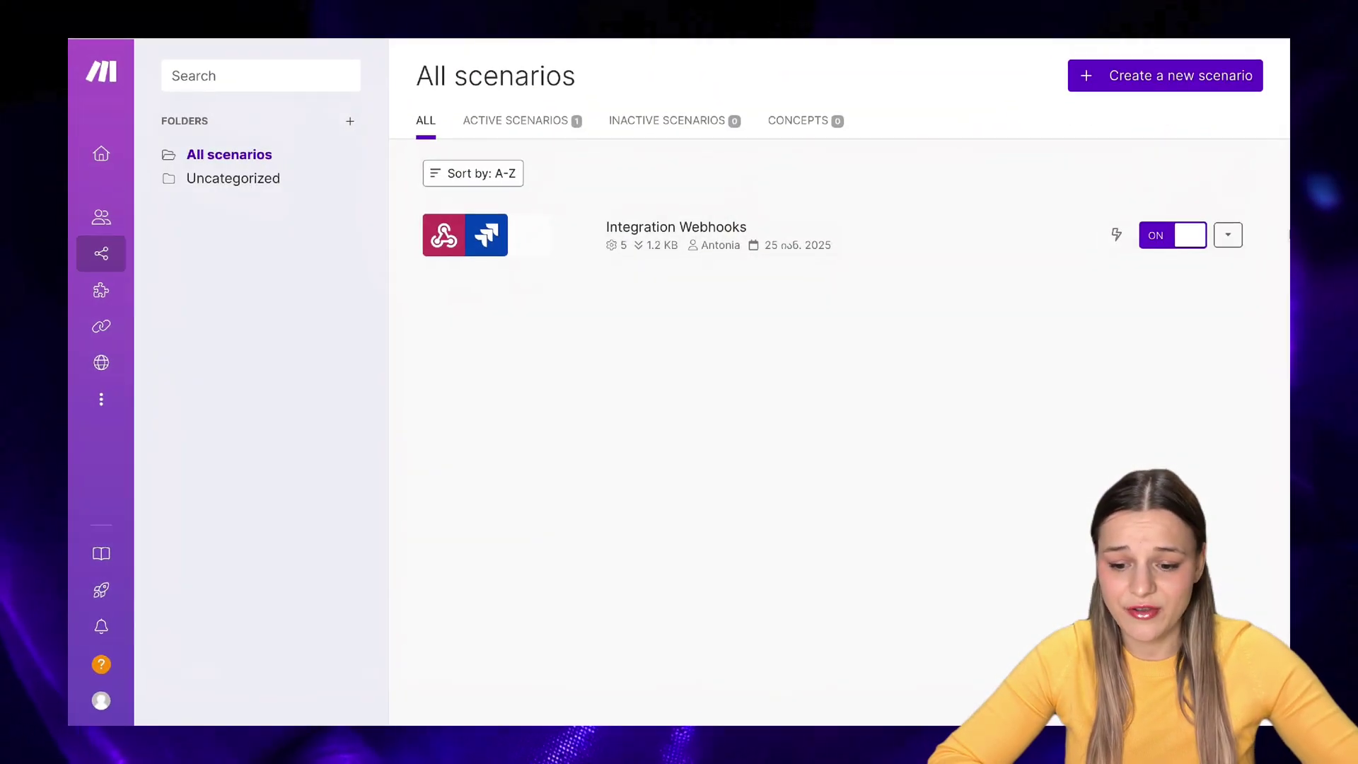
# Create a Make scenario with a Webhooks Custom webhook trigger and copy its address.
pyautogui.click(1158, 81)
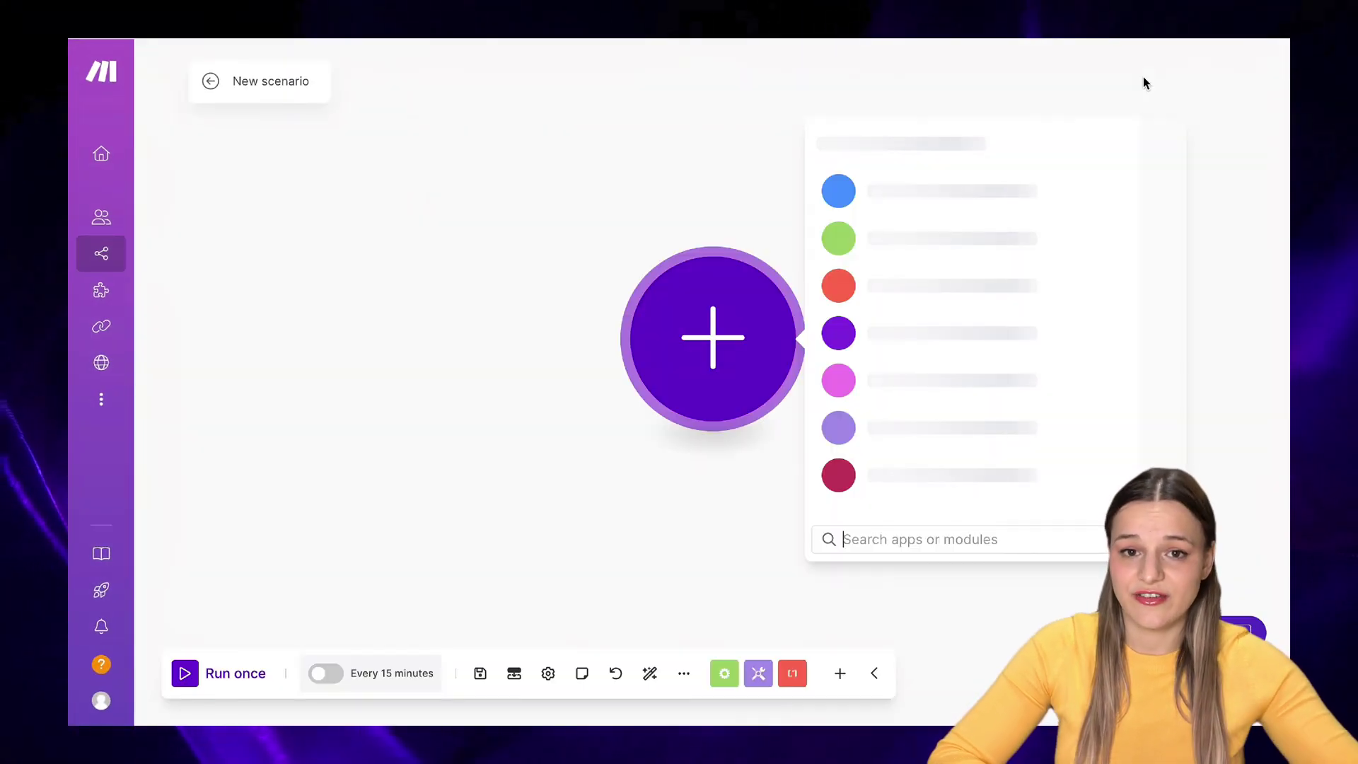
pyautogui.click(919, 390)
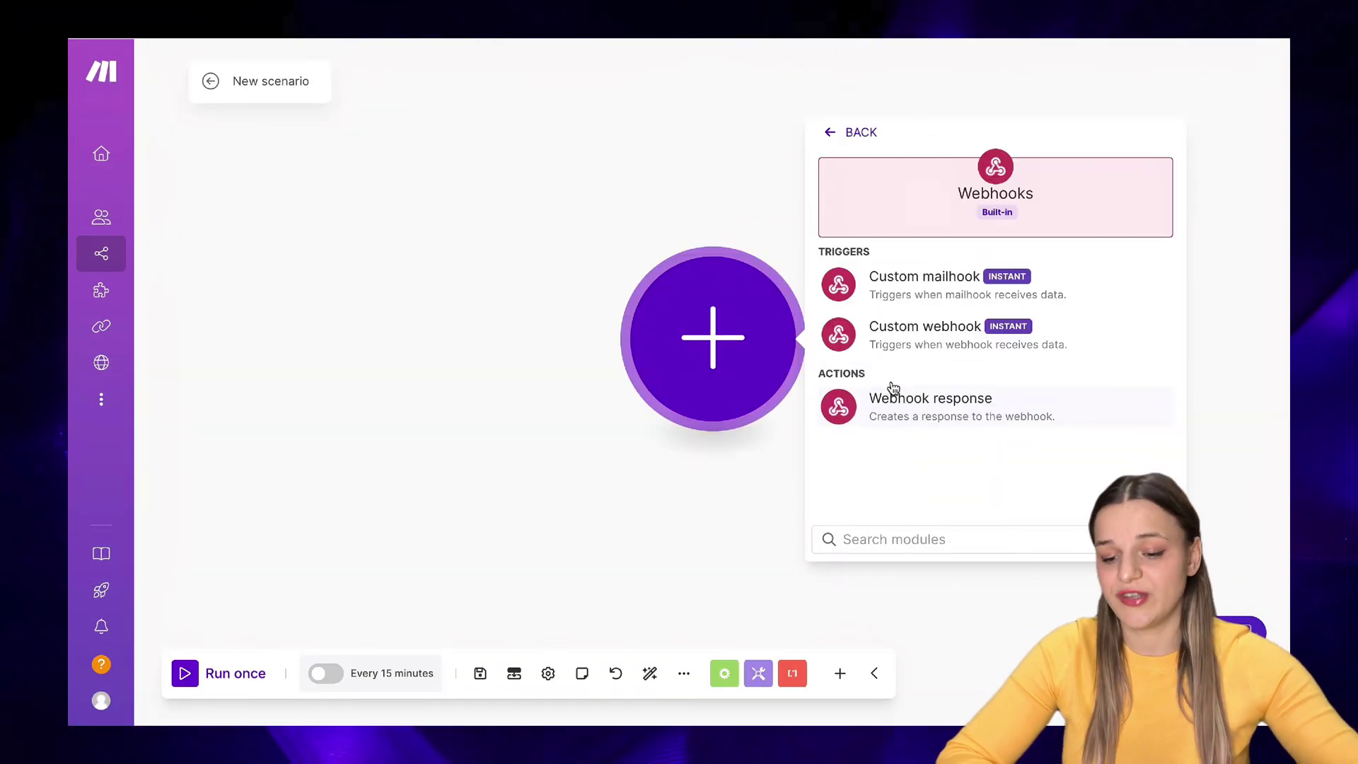
pyautogui.click(913, 353)
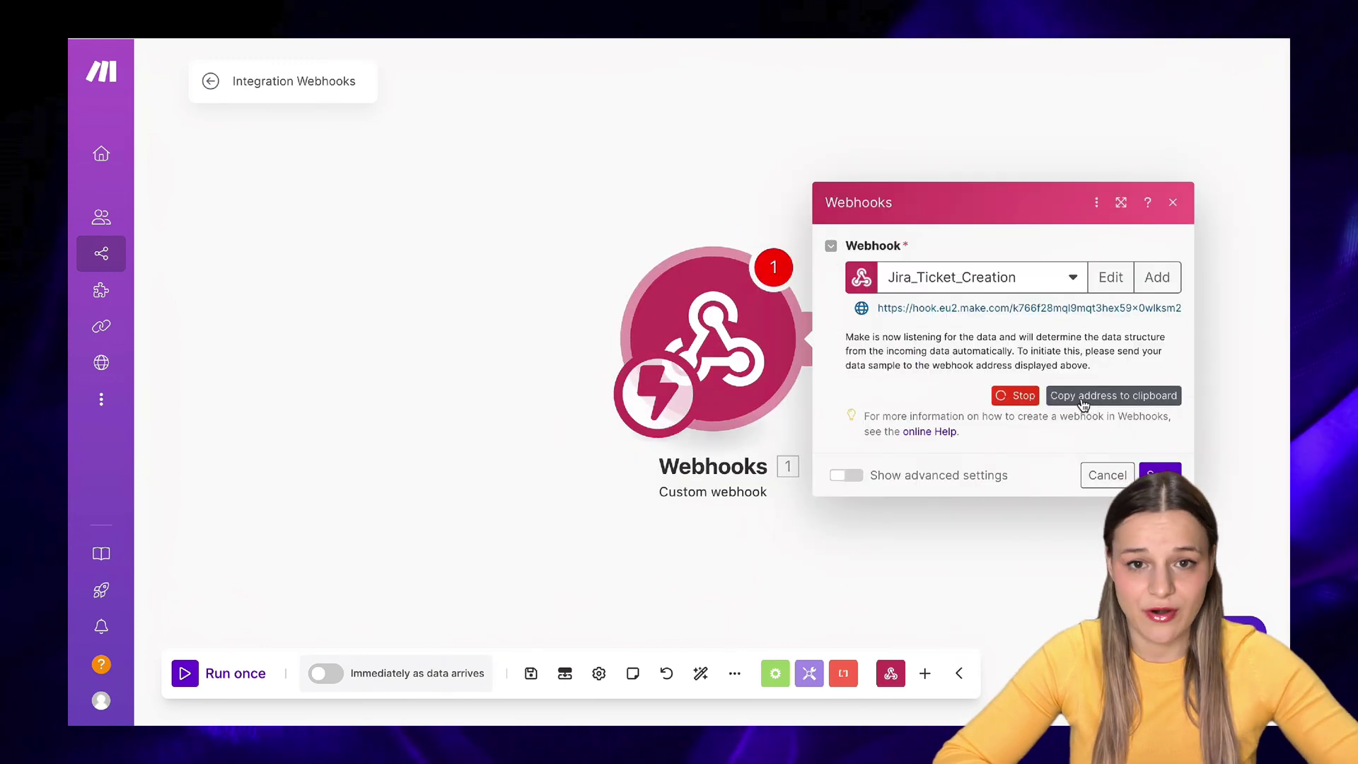
pyautogui.click(1084, 400)
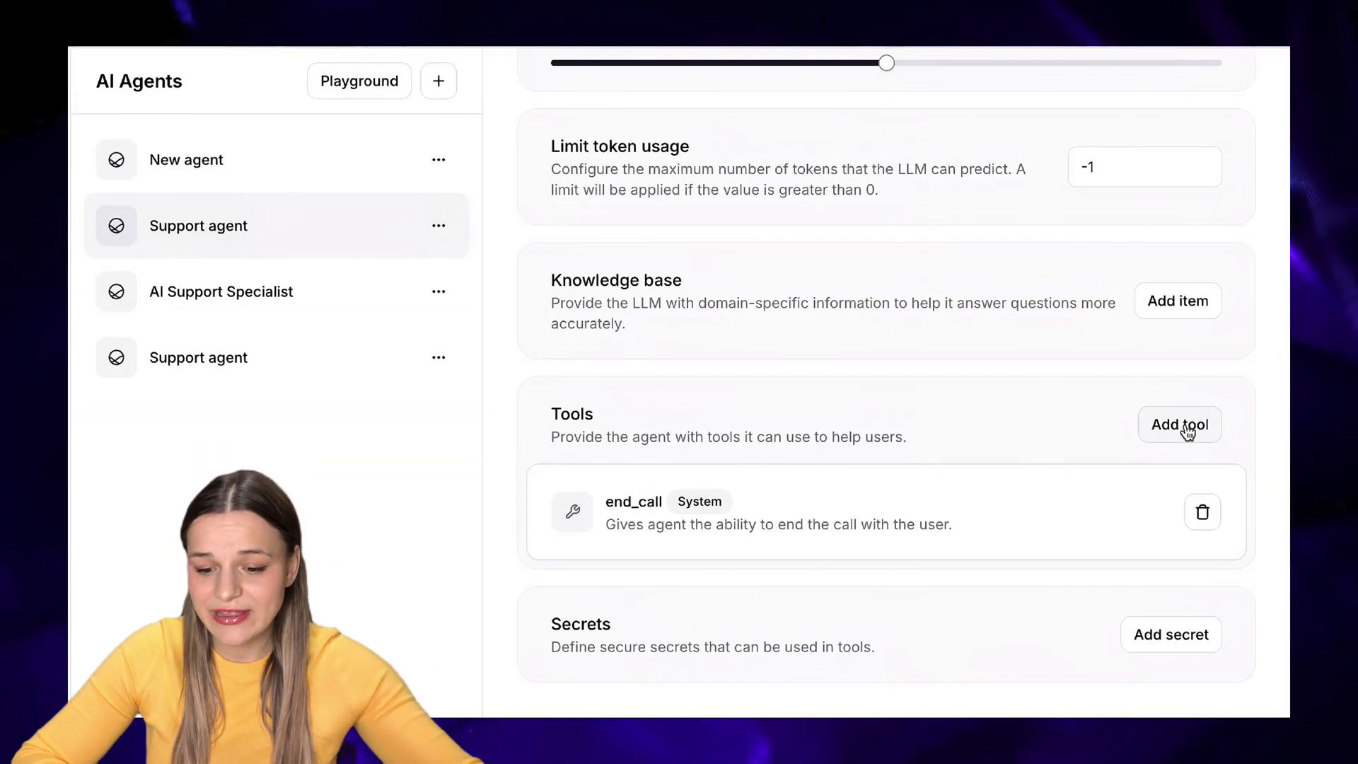
# Create a custom webhook tool using method POST and the pasted Make webhook URL.
pyautogui.click(1160, 487)
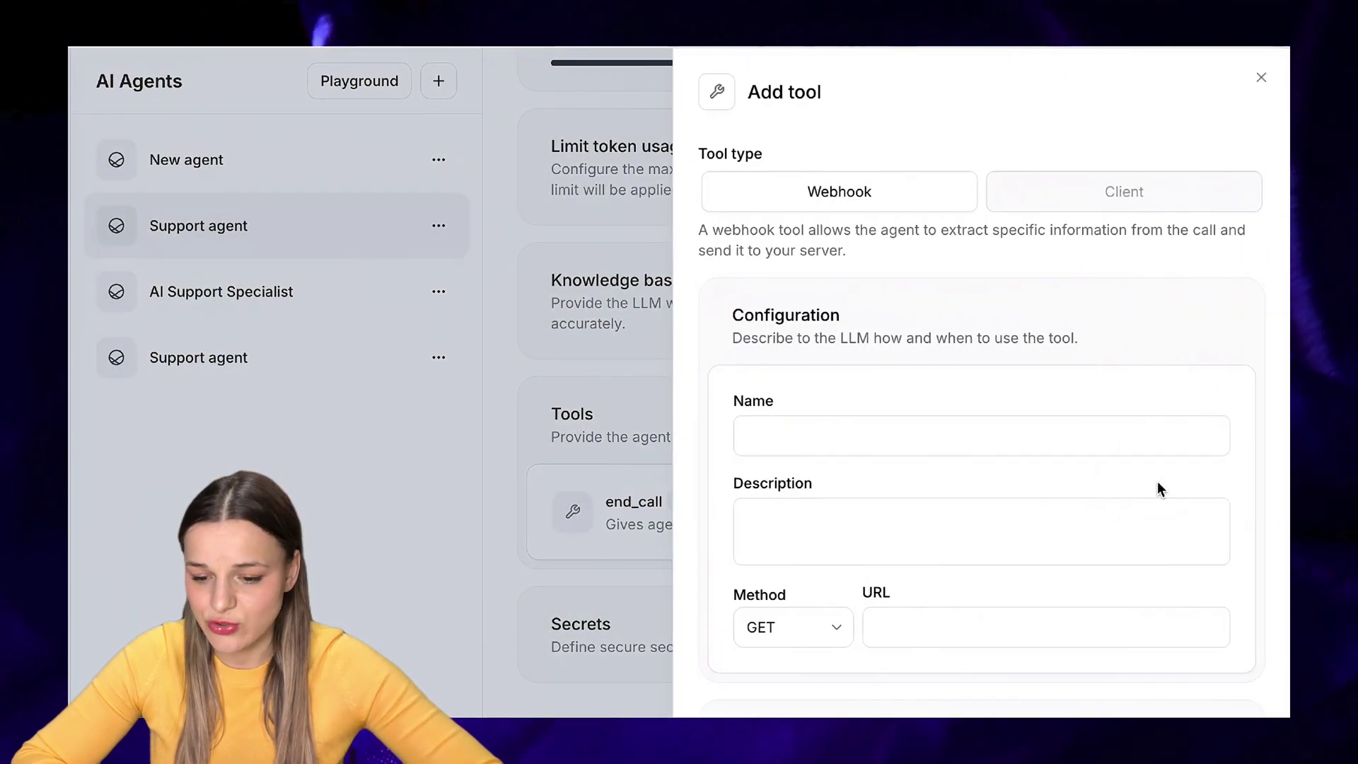
pyautogui.scroll(-3, 929, 280)
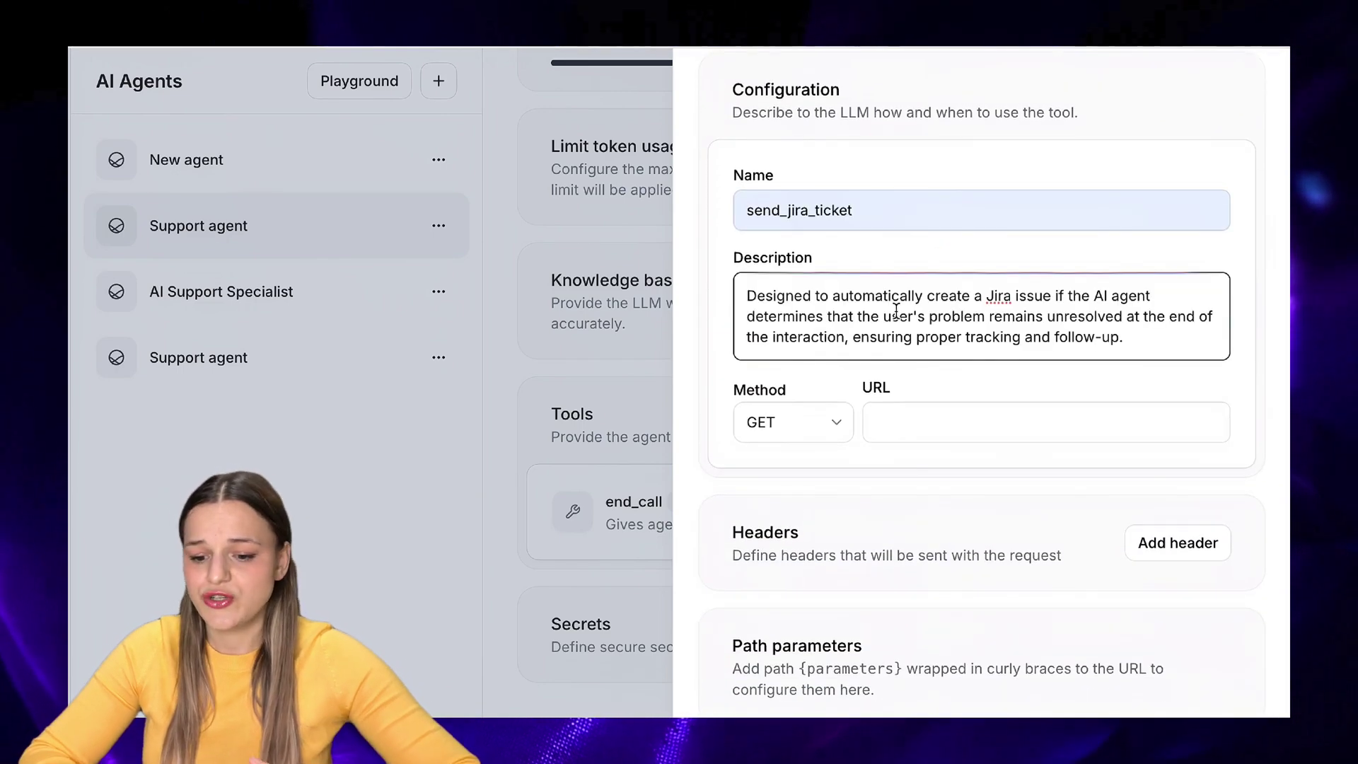
pyautogui.click(818, 422)
pyautogui.click(757, 503)
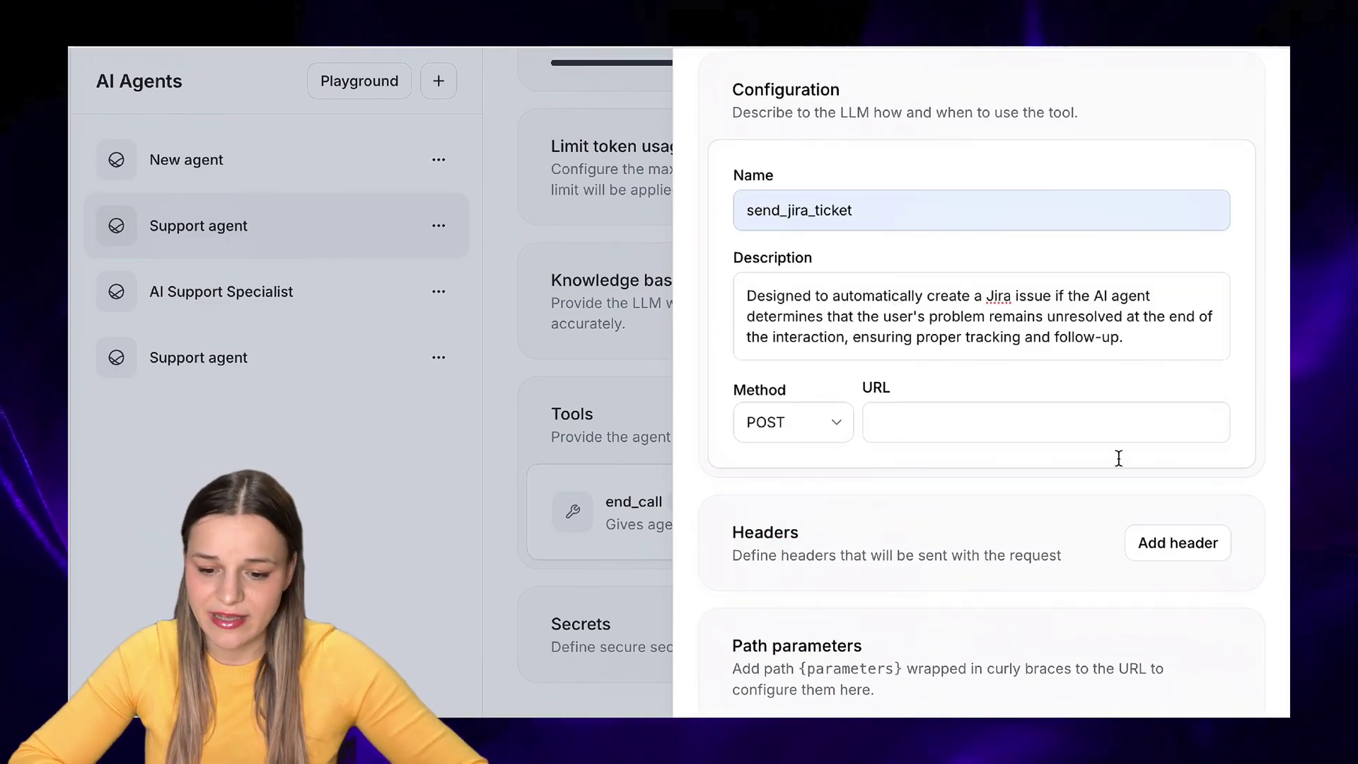
pyautogui.click(1029, 435)
pyautogui.hotkey('ctrl', 'v')
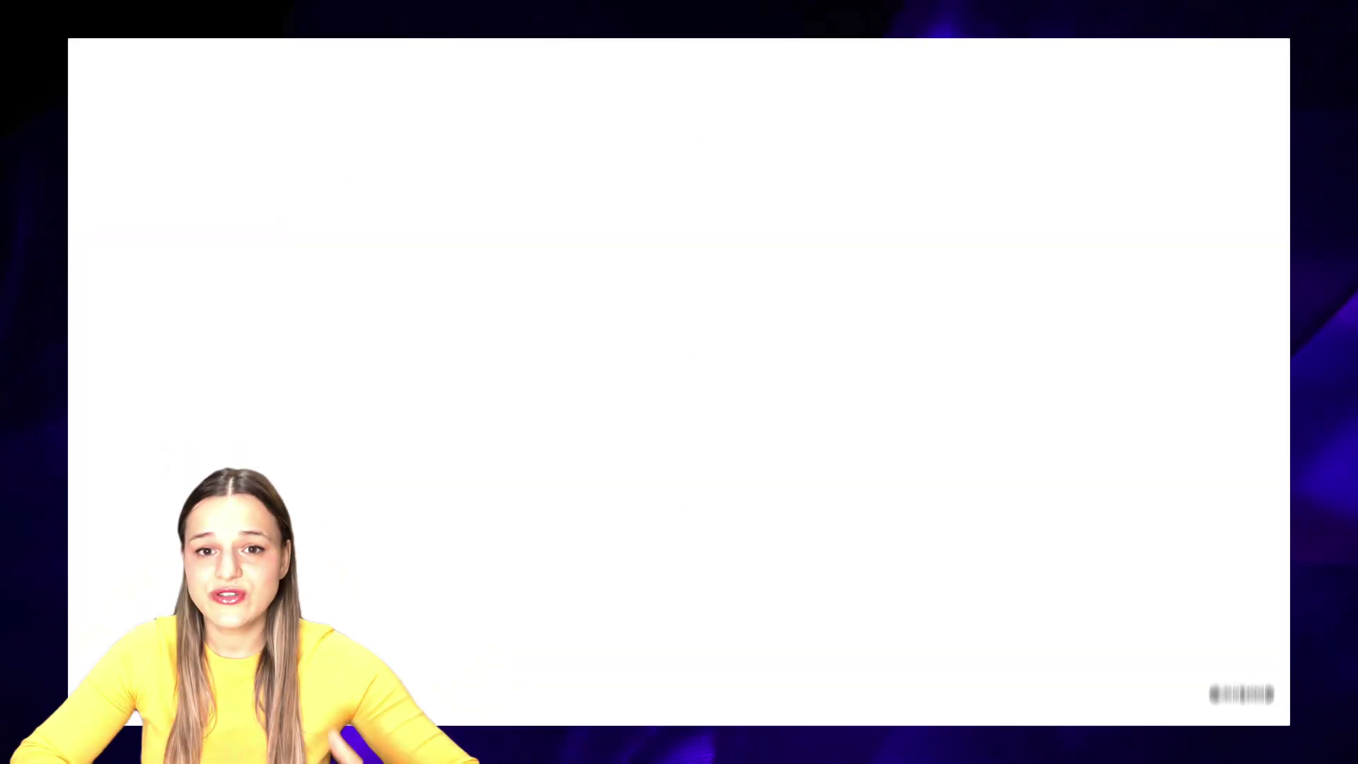
# Fill in the body parameters description and add description and summary properties.
pyautogui.scroll(-2, 1148, 419)
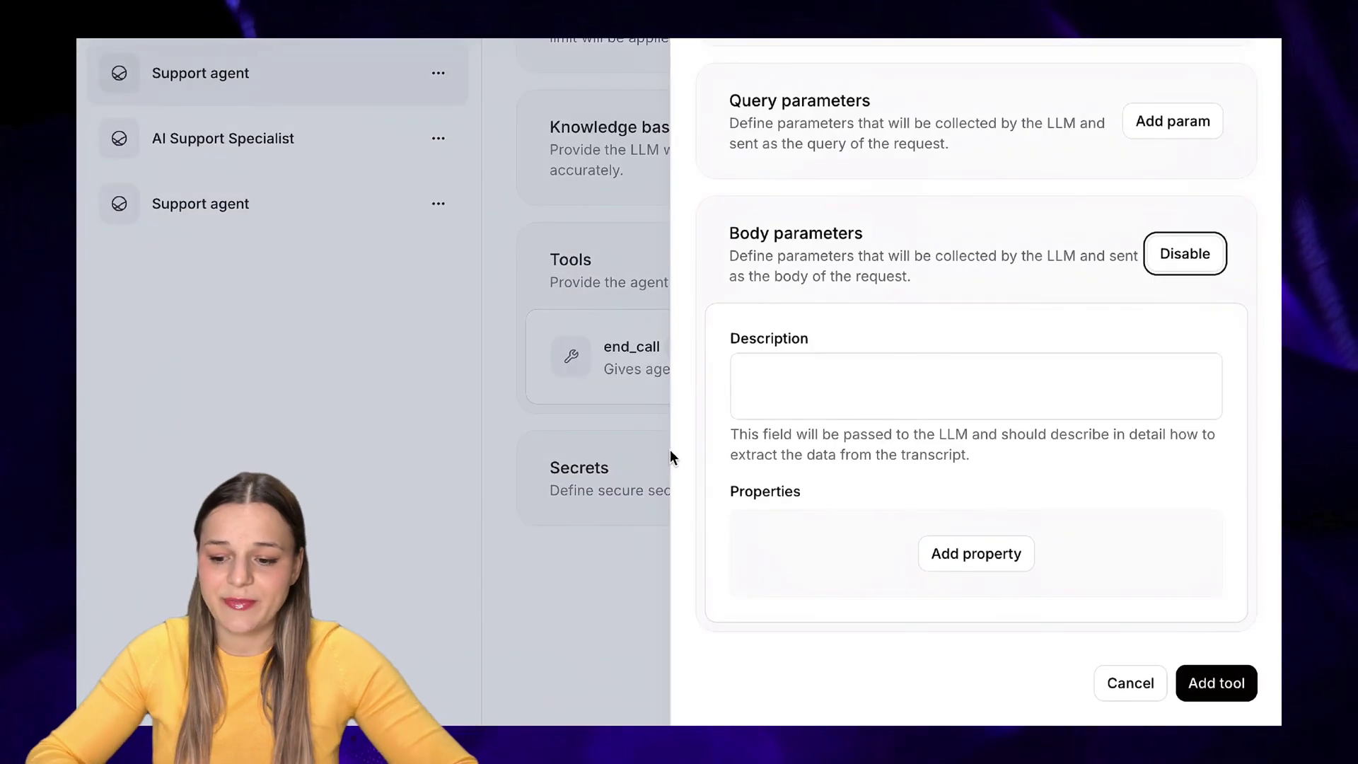
pyautogui.click(915, 377)
pyautogui.hotkey('ctrl', 'v')
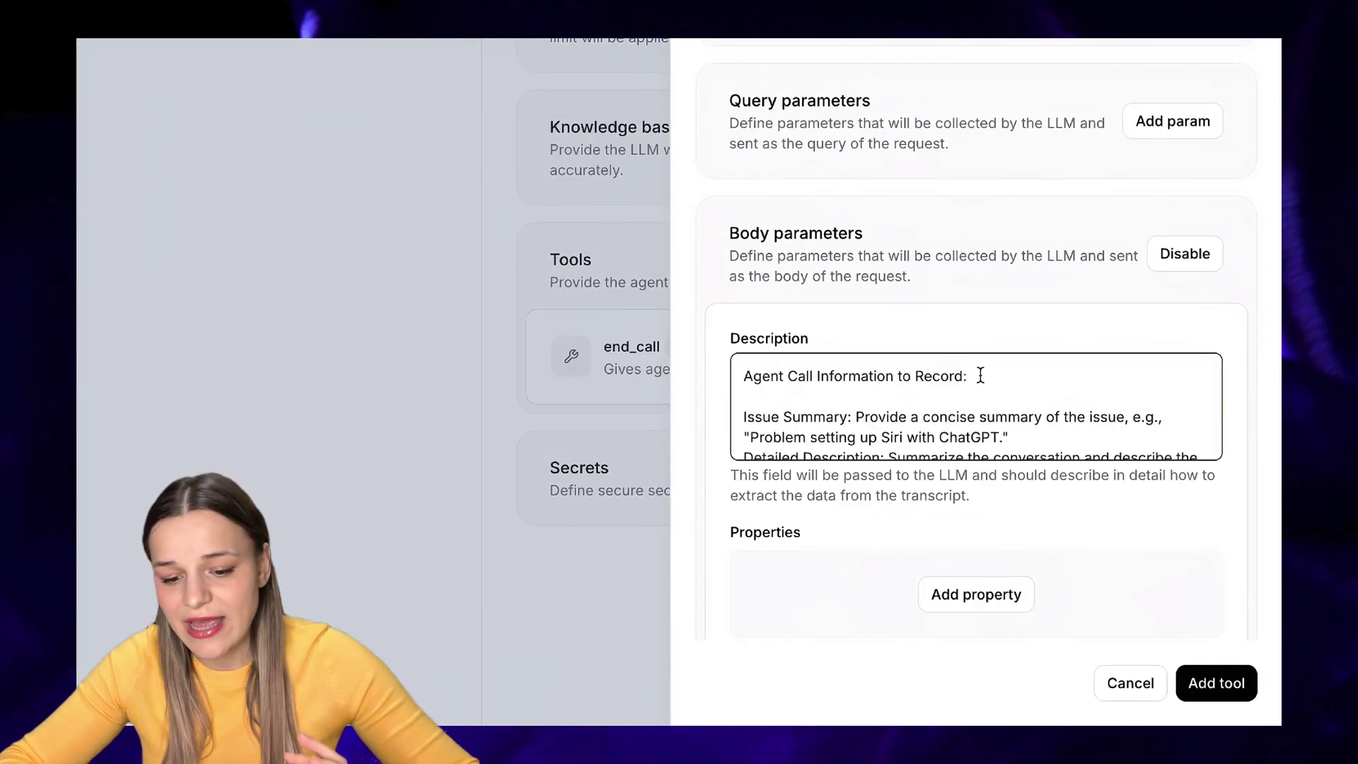
pyautogui.scroll(-4, 975, 396)
pyautogui.scroll(-3, 972, 414)
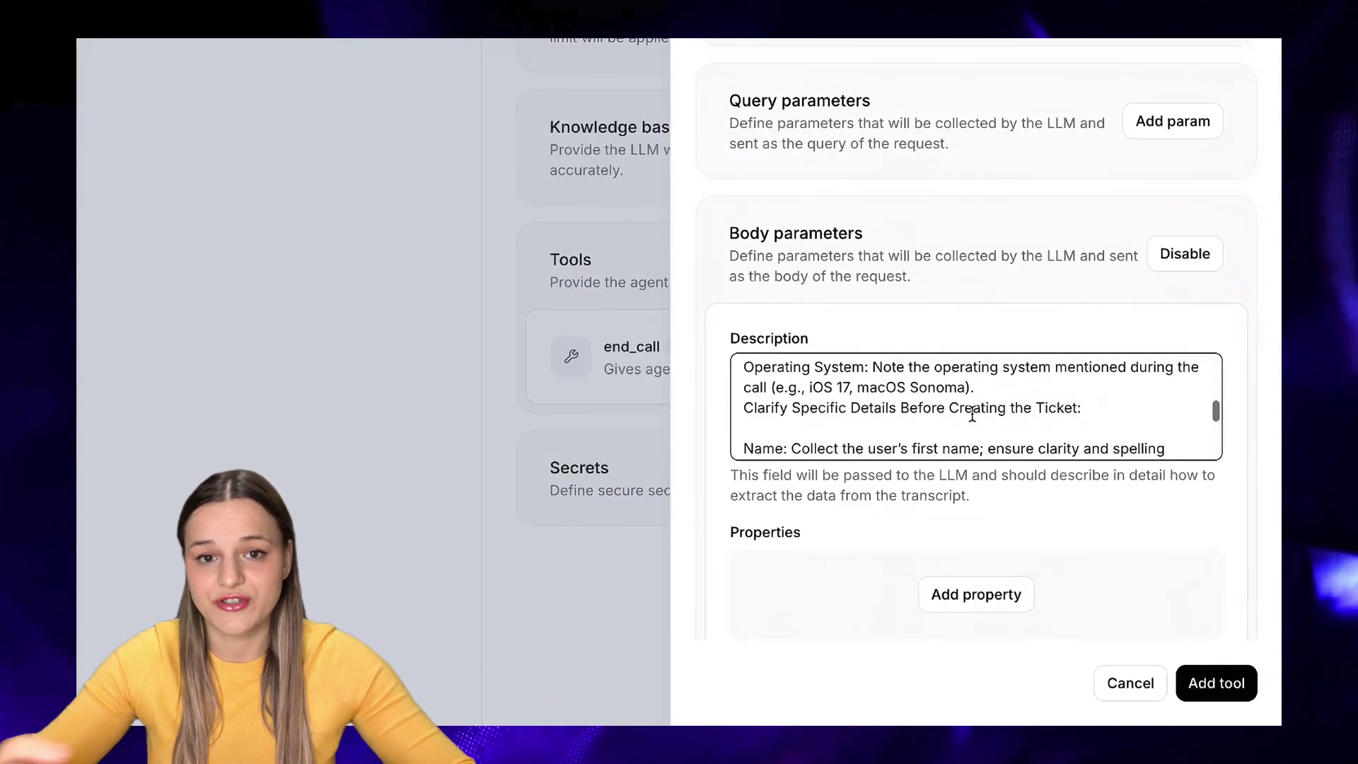
pyautogui.scroll(6, 970, 412)
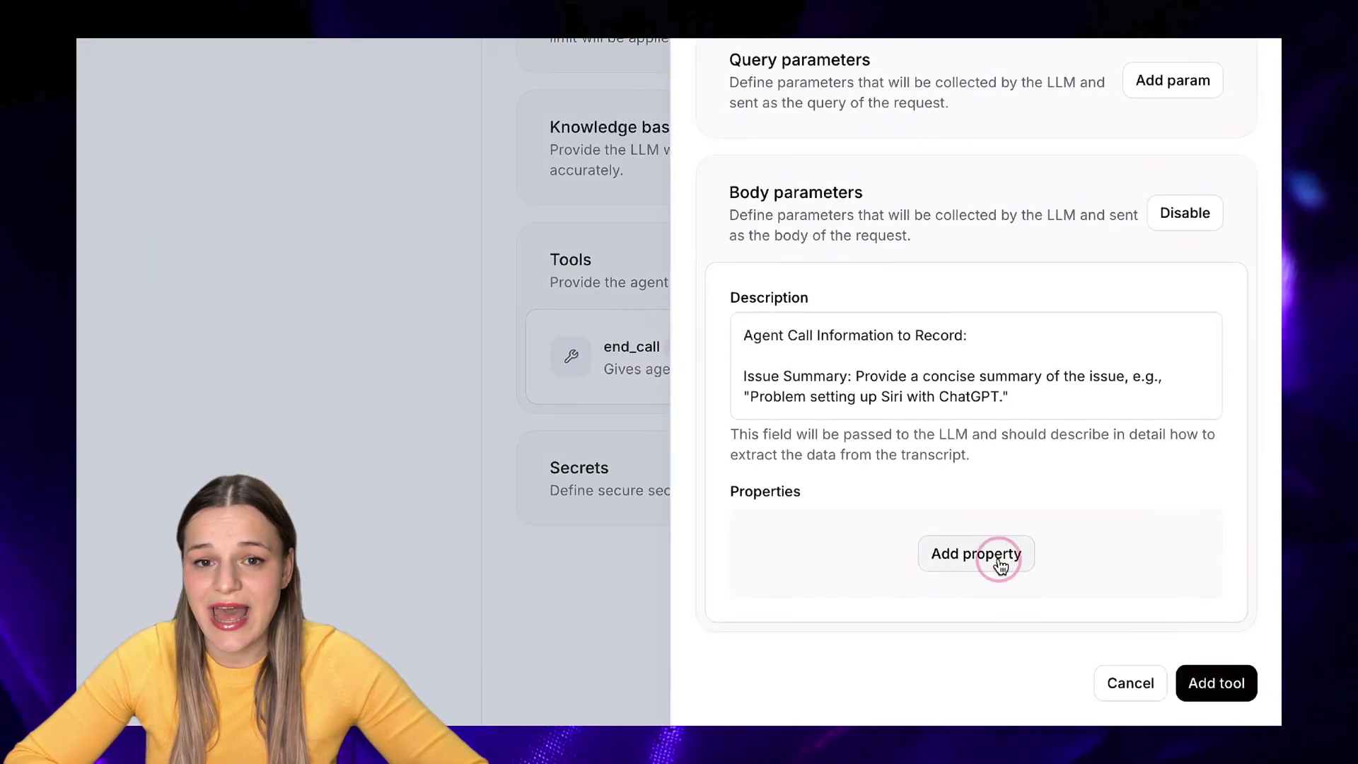
pyautogui.click(997, 559)
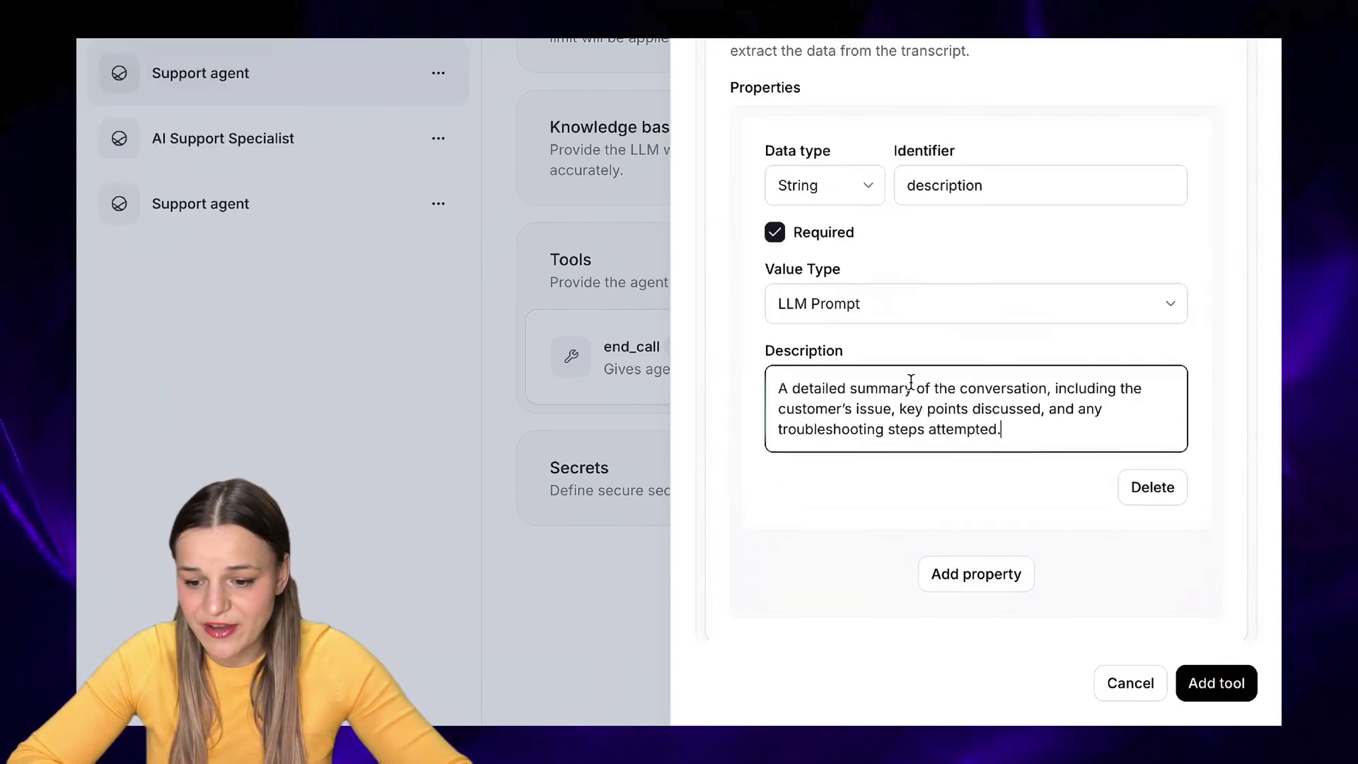
pyautogui.click(779, 389)
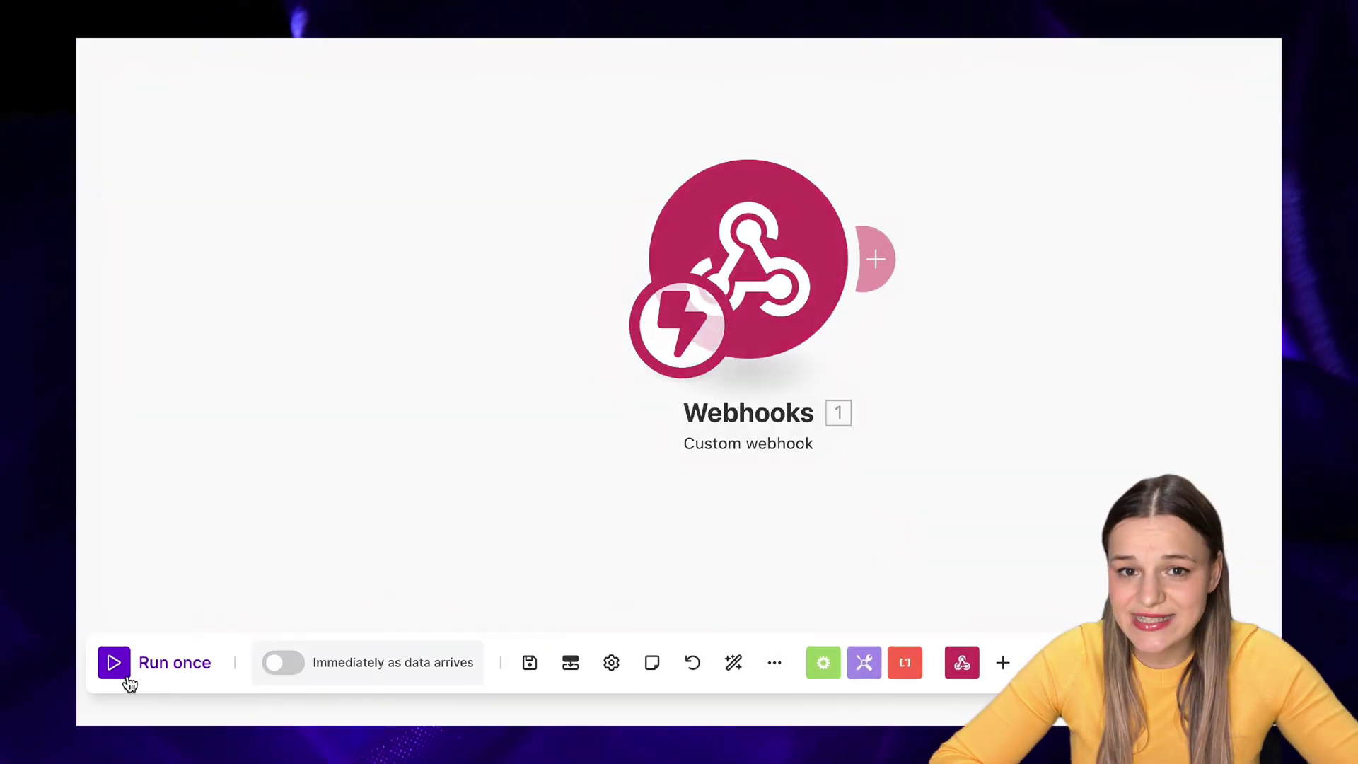
pyautogui.click(117, 672)
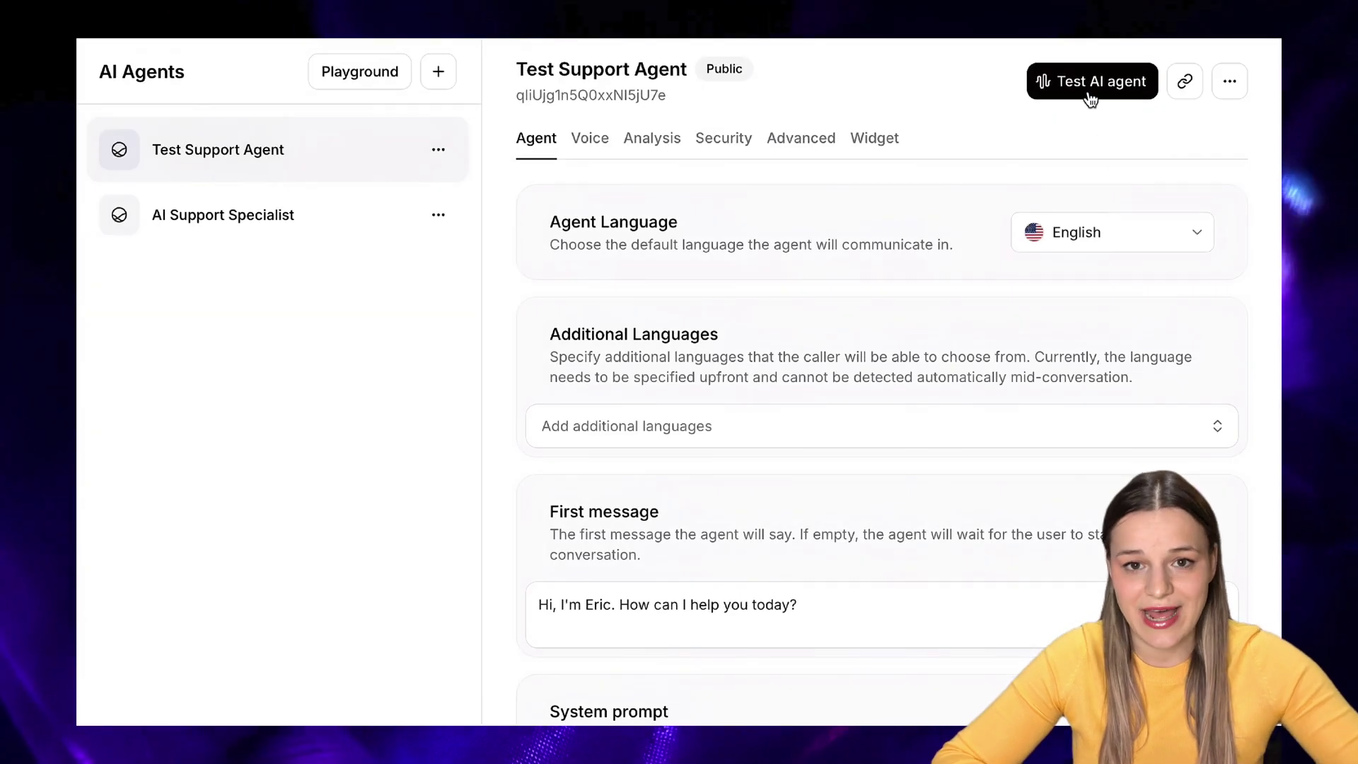
# Start a test voice call with the Test Support Agent via Call AI agent.
pyautogui.click(1089, 85)
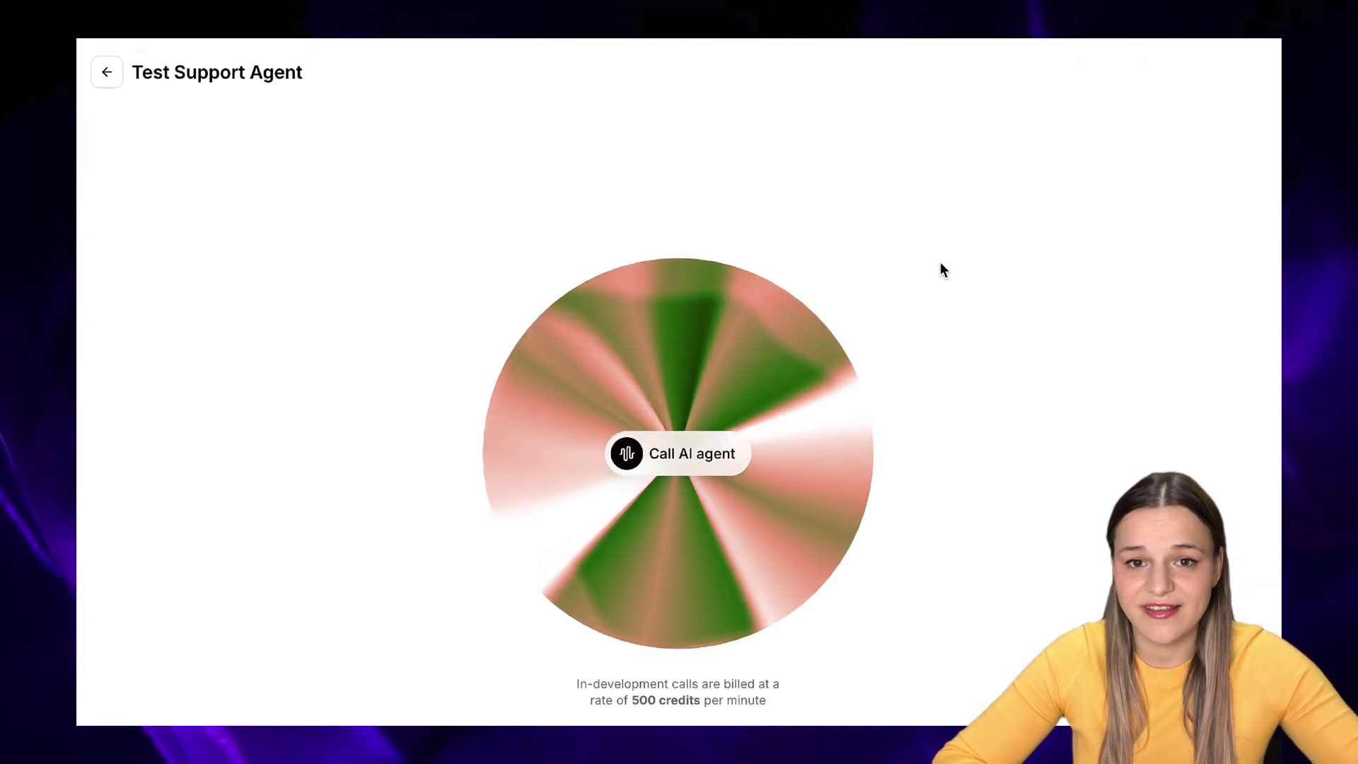
pyautogui.click(676, 467)
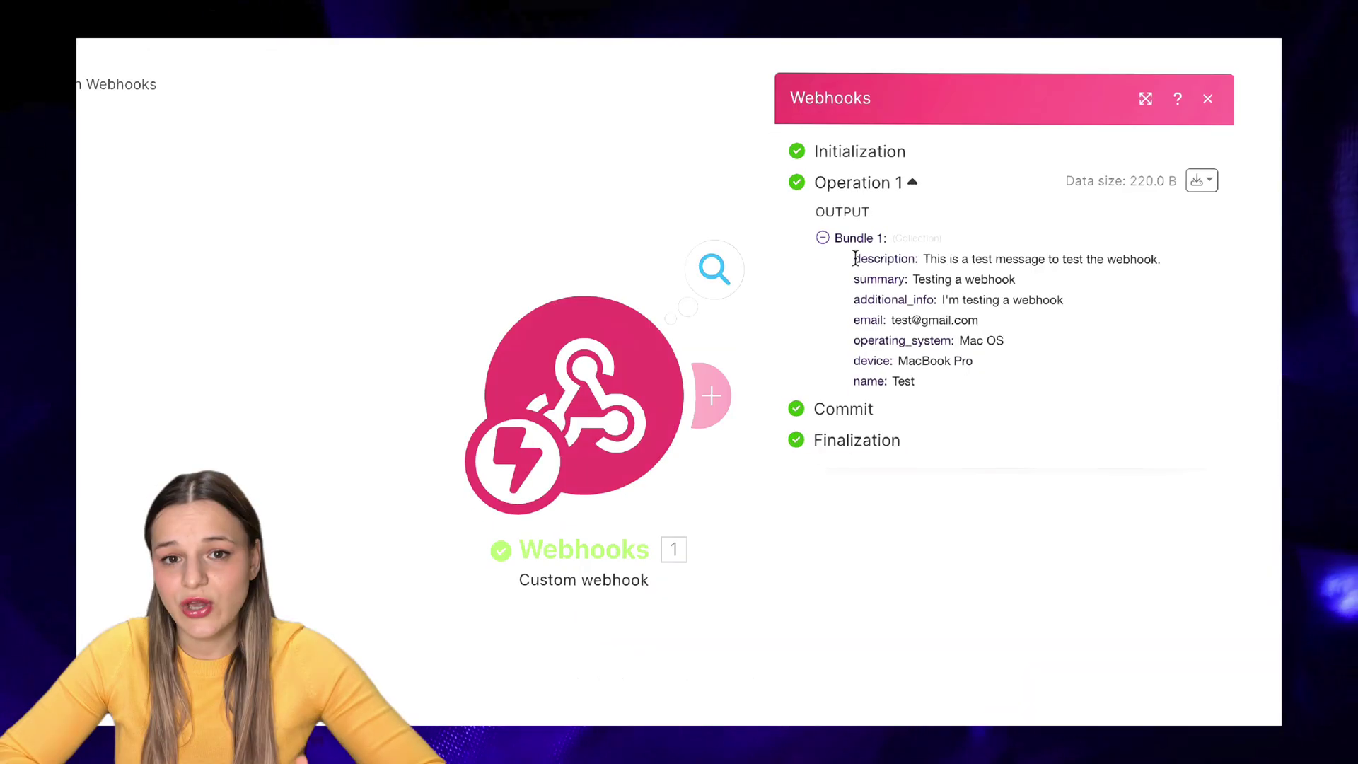
pyautogui.moveTo(856, 259); pyautogui.dragTo(1006, 317)
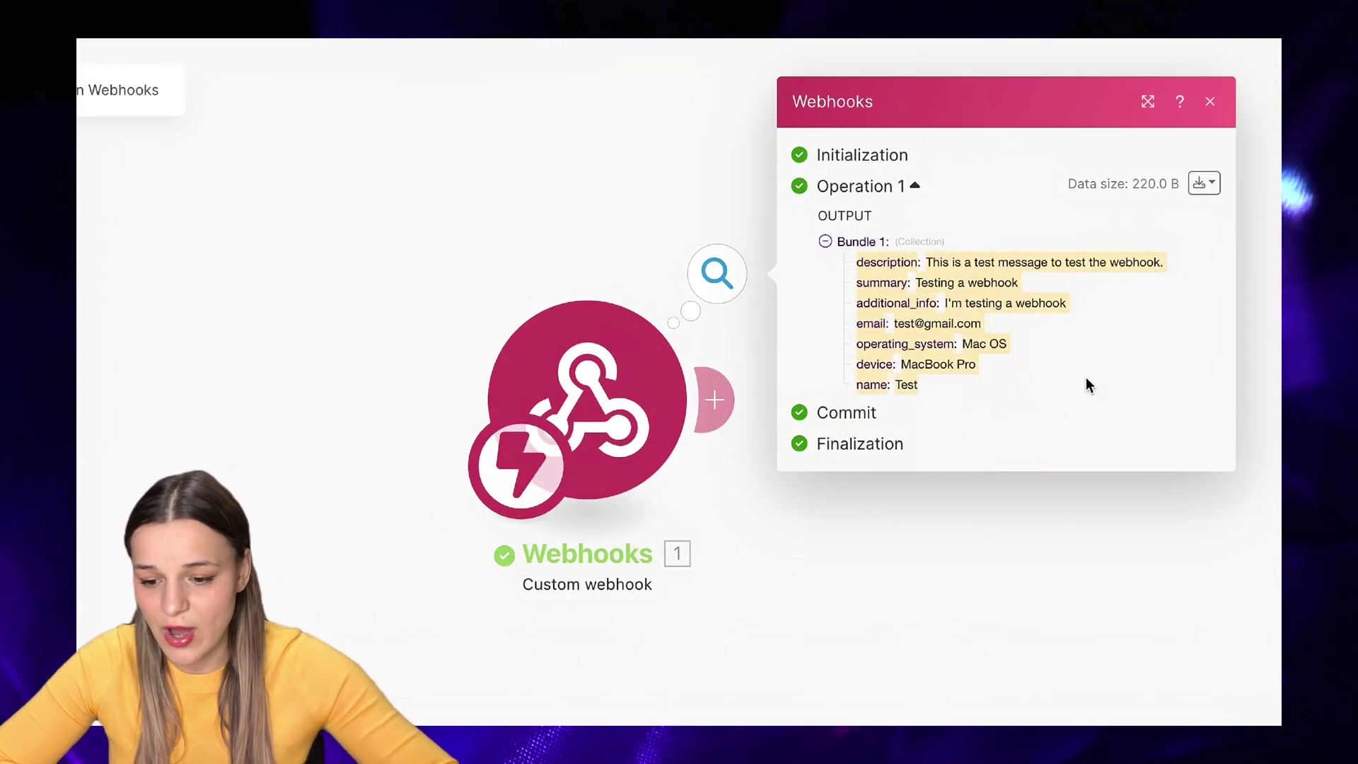
# Add a Jira Create an Issue module after the webhook.
pyautogui.click(950, 519)
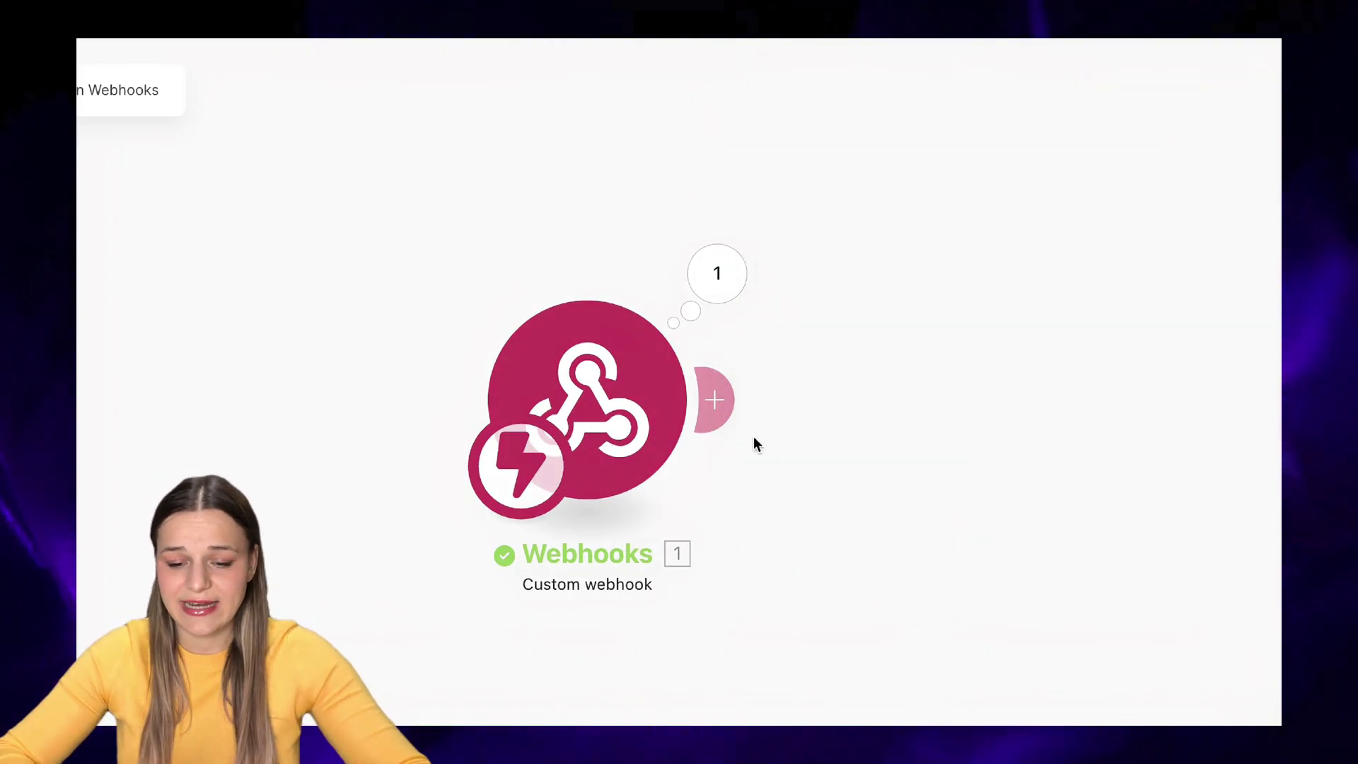
pyautogui.click(720, 408)
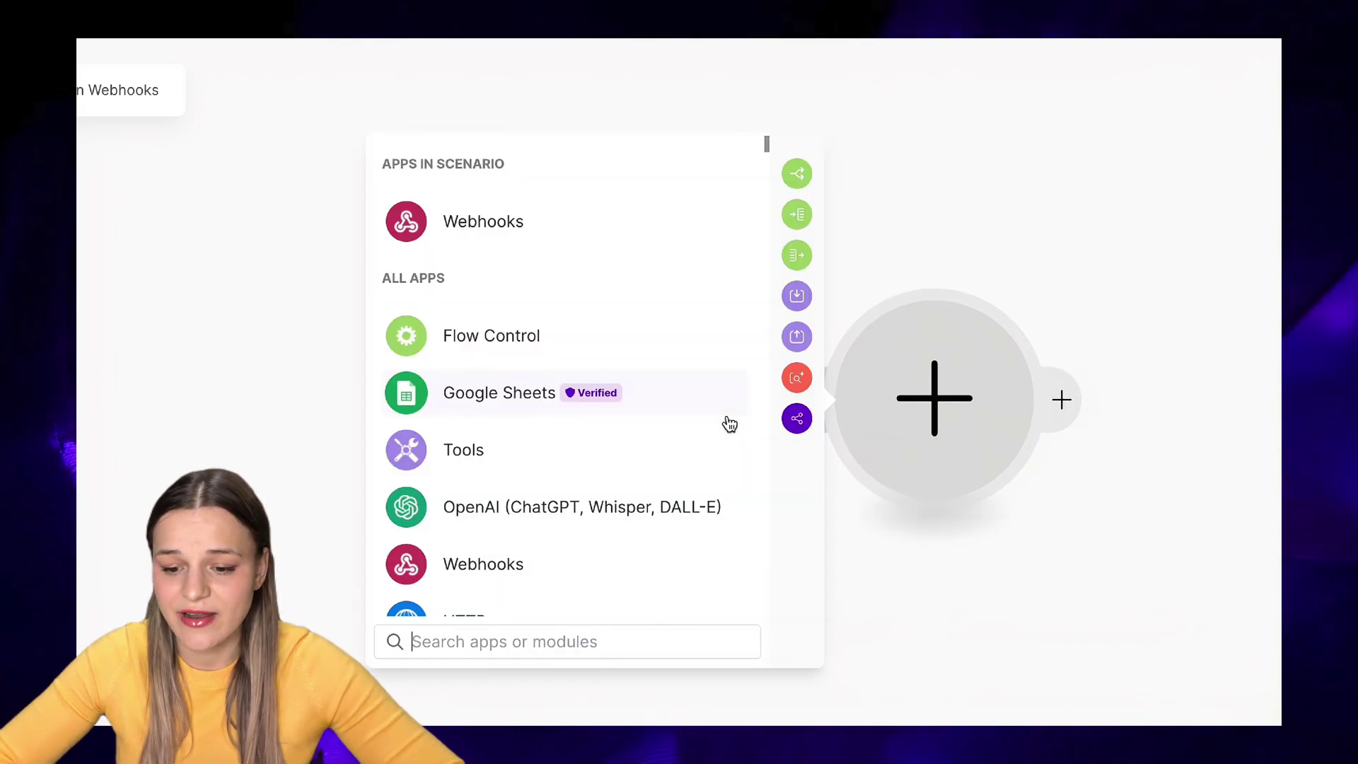
pyautogui.write('jir')
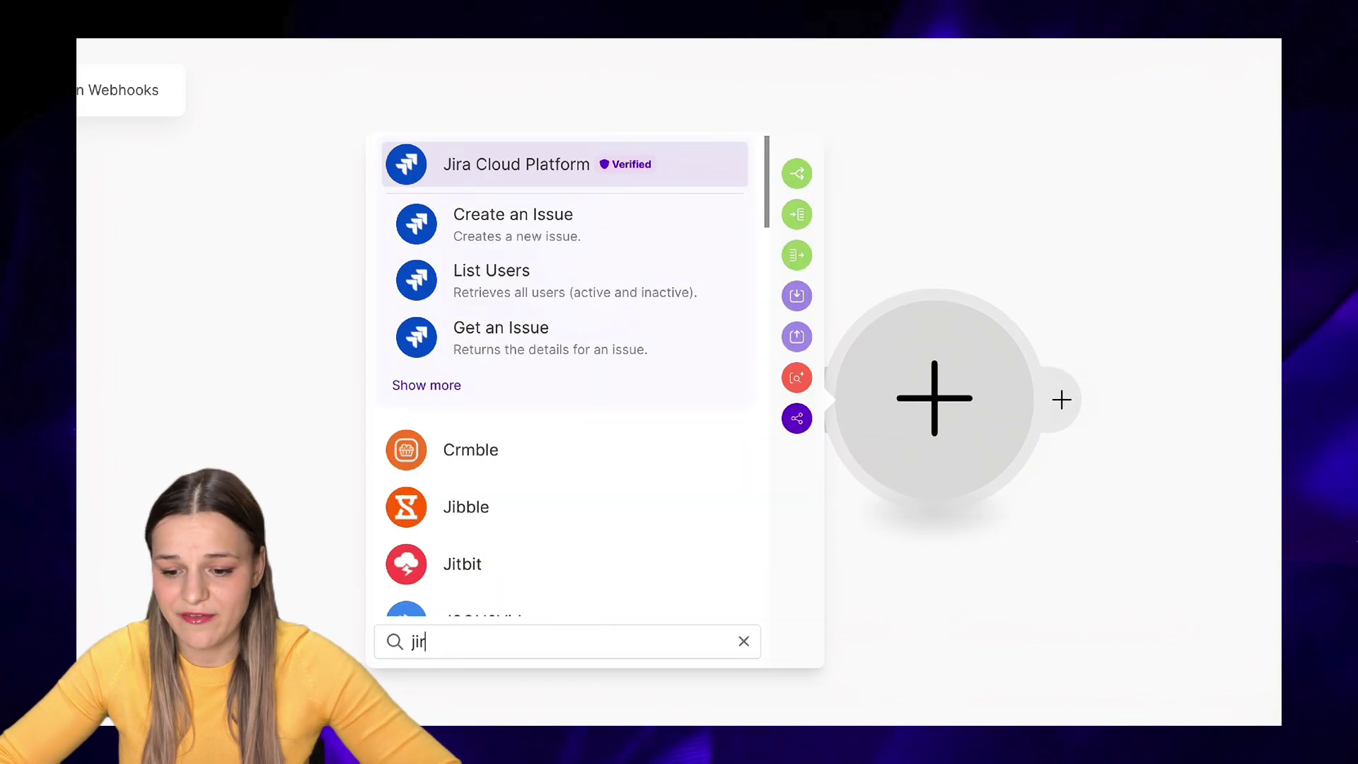
pyautogui.click(655, 239)
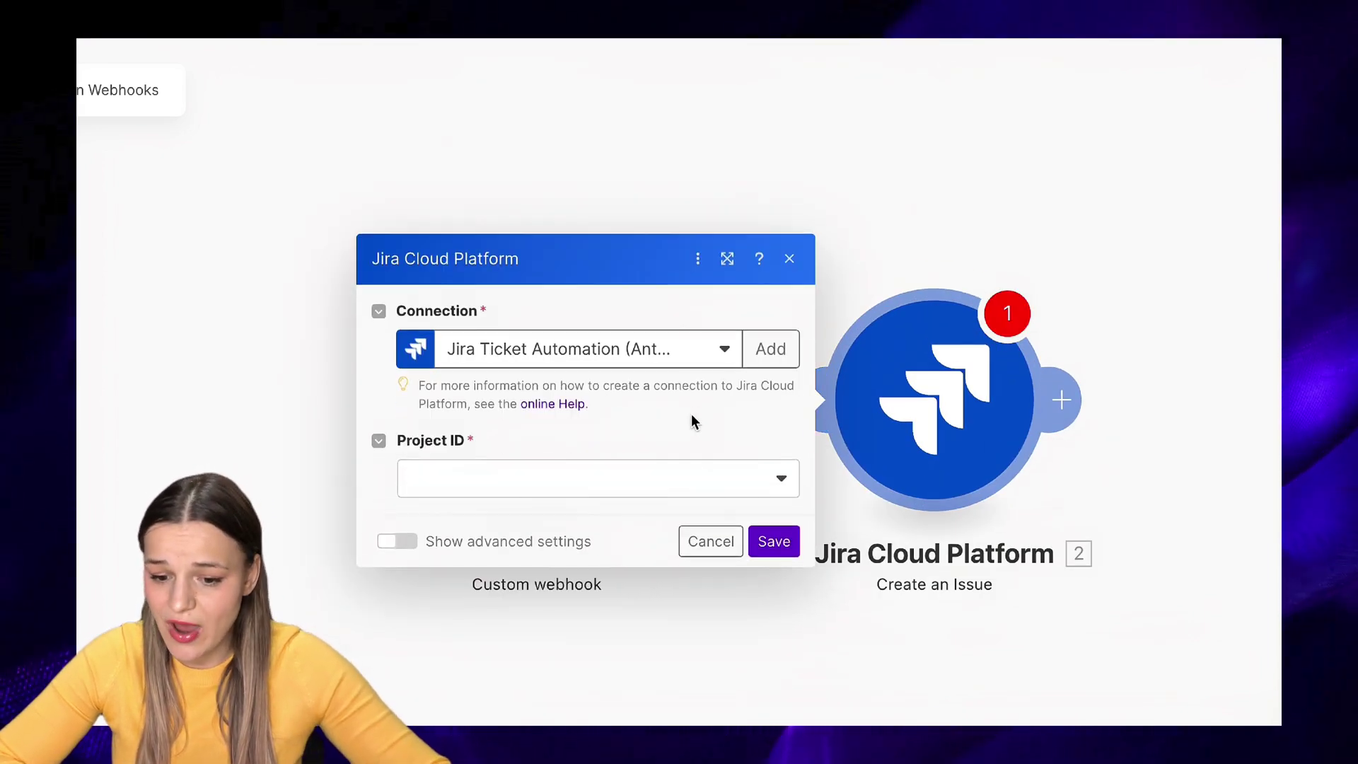
# Choose the Jira project and map webhook summary, description and other fields, then save.
pyautogui.click(695, 484)
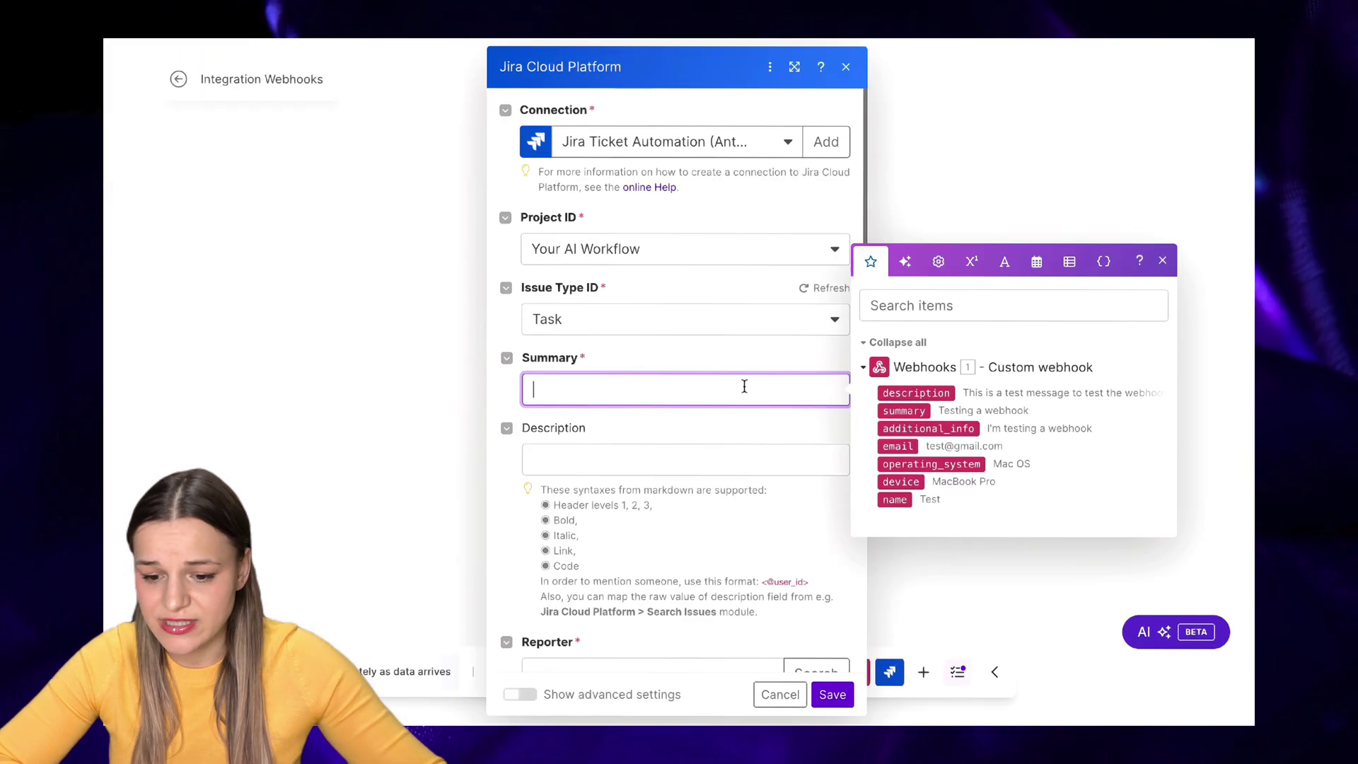
pyautogui.click(712, 463)
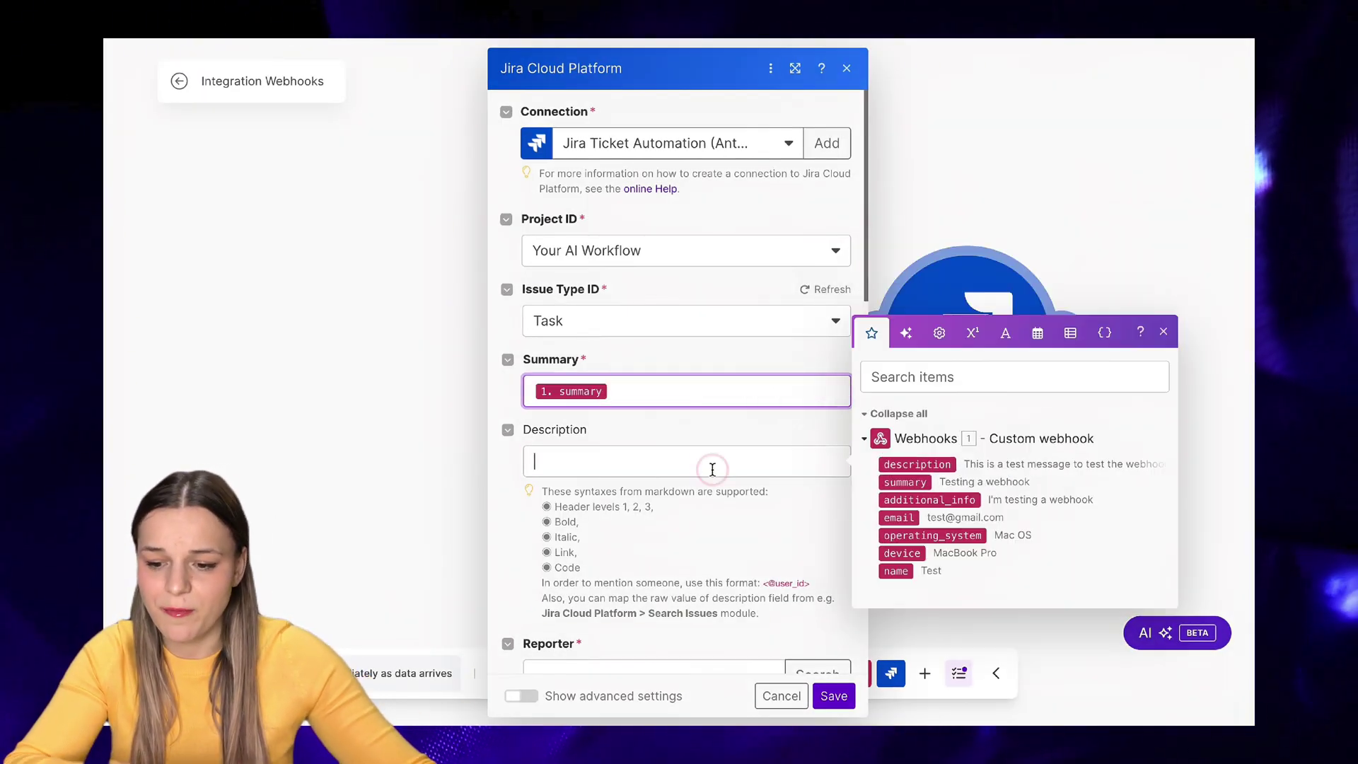
pyautogui.click(917, 394)
pyautogui.scroll(-3, 805, 537)
pyautogui.scroll(-10, 805, 538)
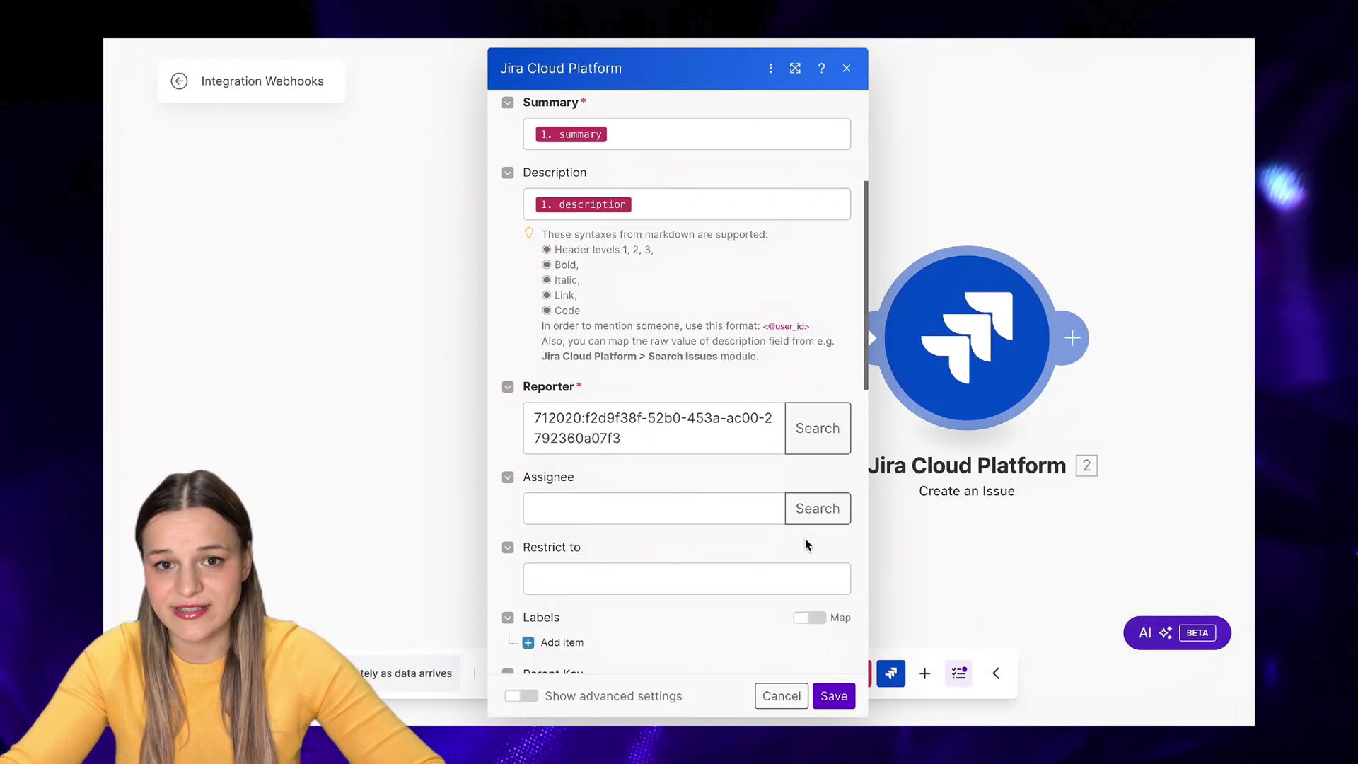
pyautogui.scroll(-3, 807, 545)
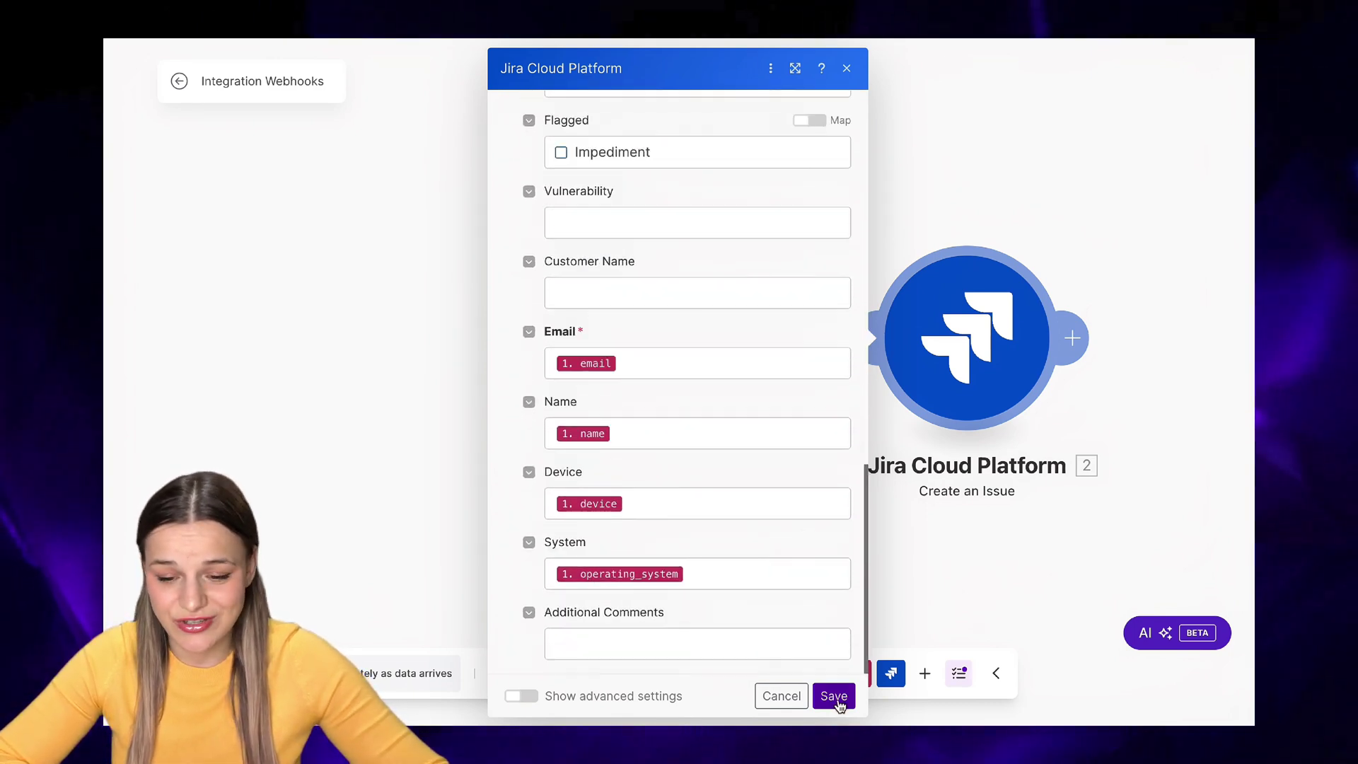
pyautogui.click(834, 695)
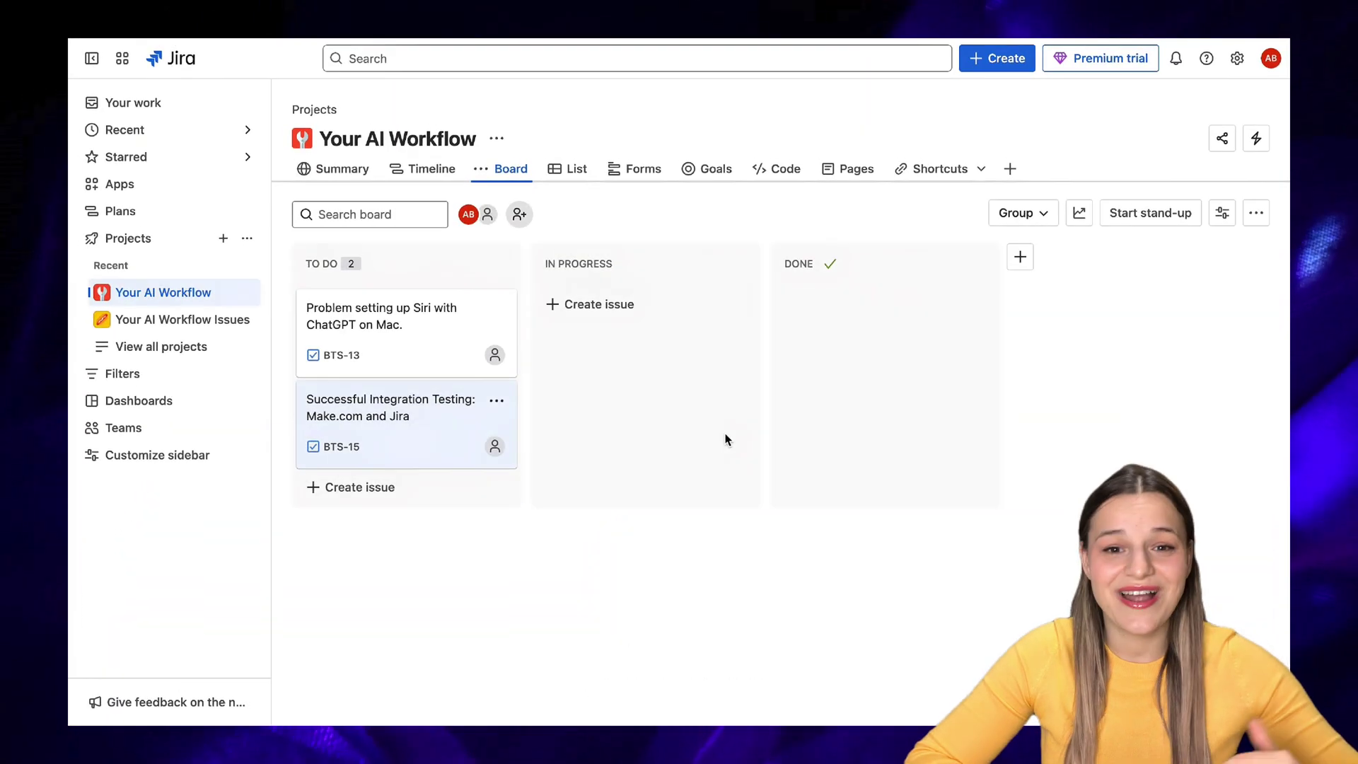
# Open the BTS-15 card on the Your AI Workflow board.
pyautogui.click(438, 439)
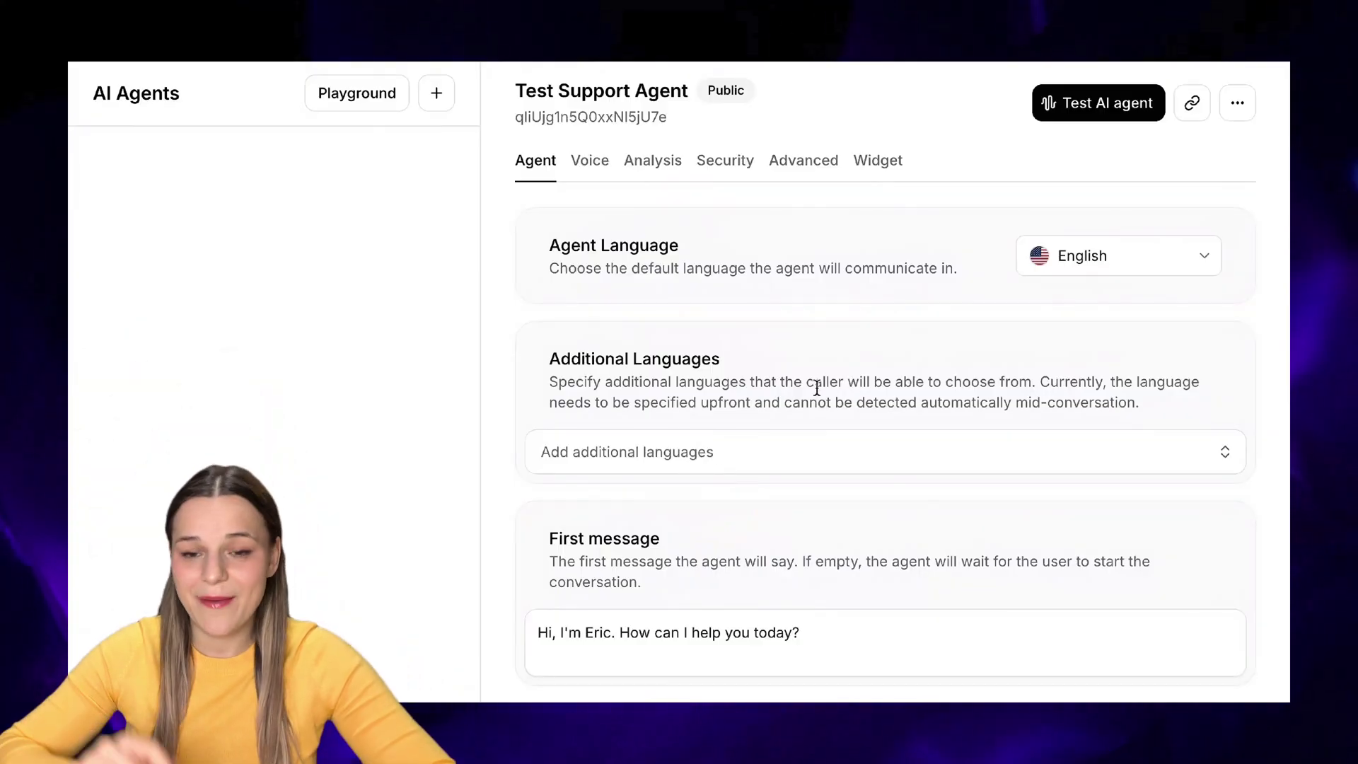
# Set the agent's voice to Tonya - Instant Clone on the Voice tab.
pyautogui.click(590, 164)
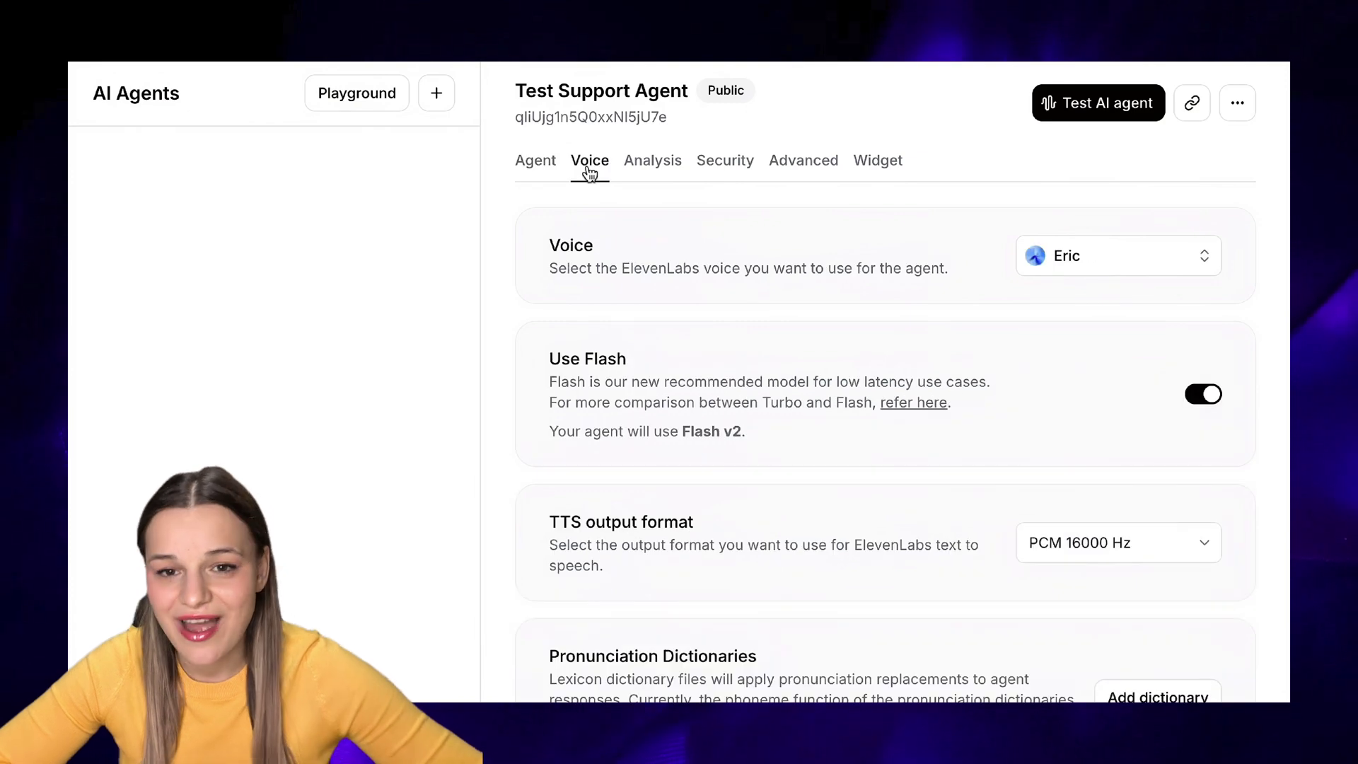
pyautogui.click(1104, 274)
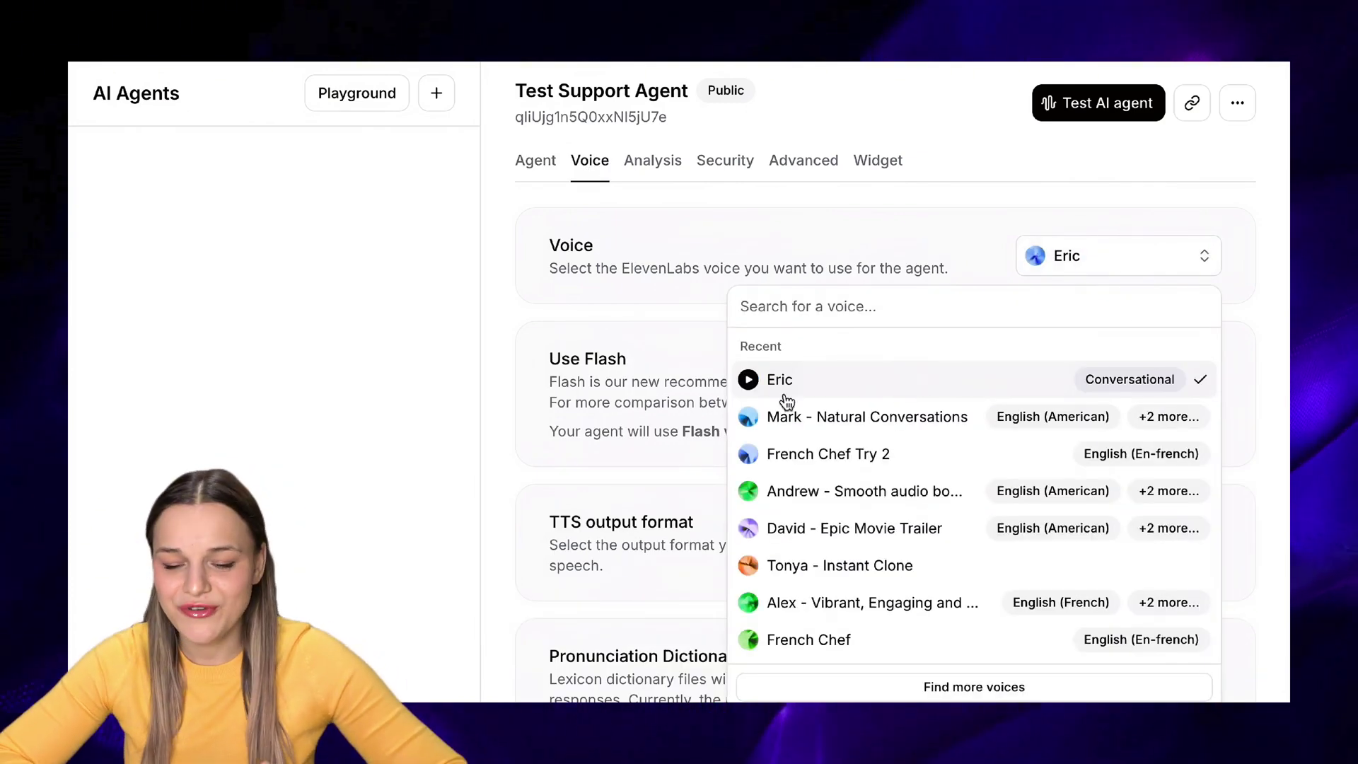
pyautogui.click(750, 384)
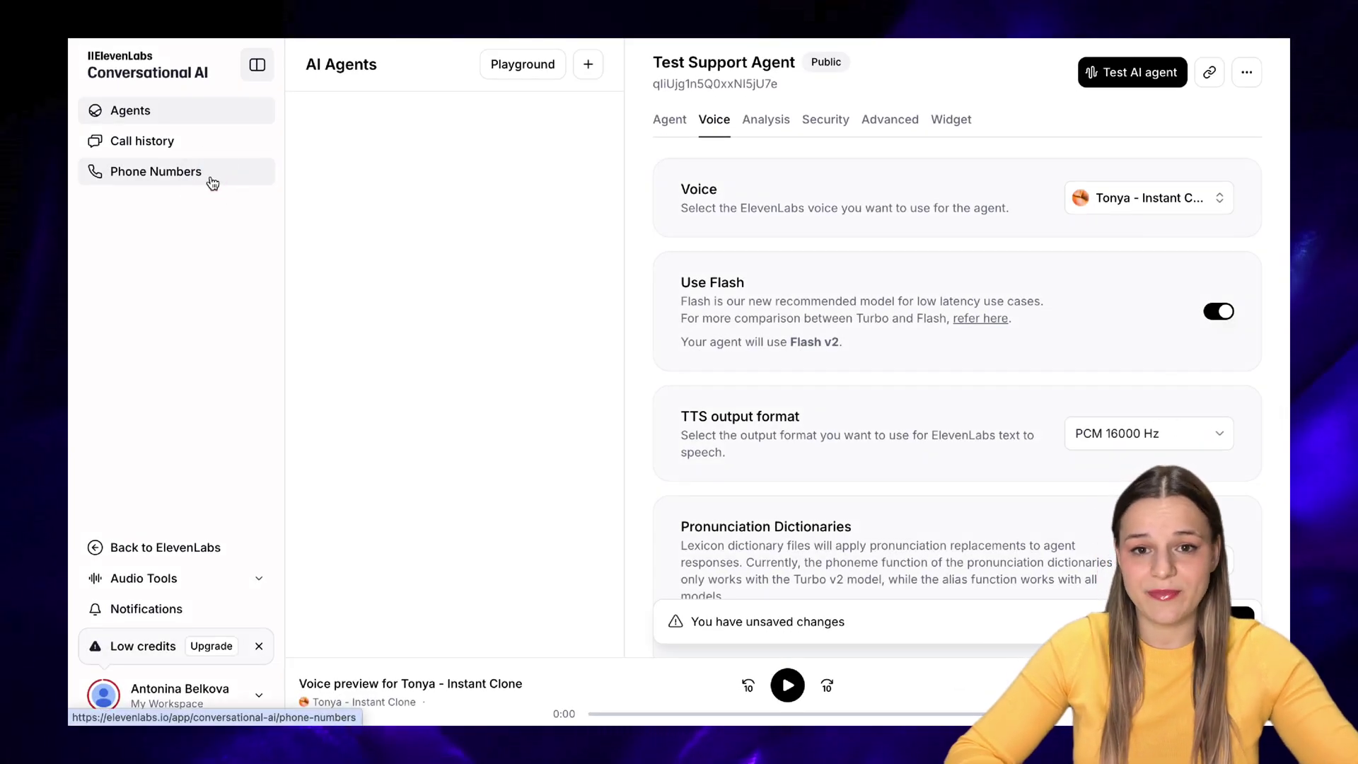
# Start importing a Twilio phone number from the Phone Numbers page.
pyautogui.click(210, 178)
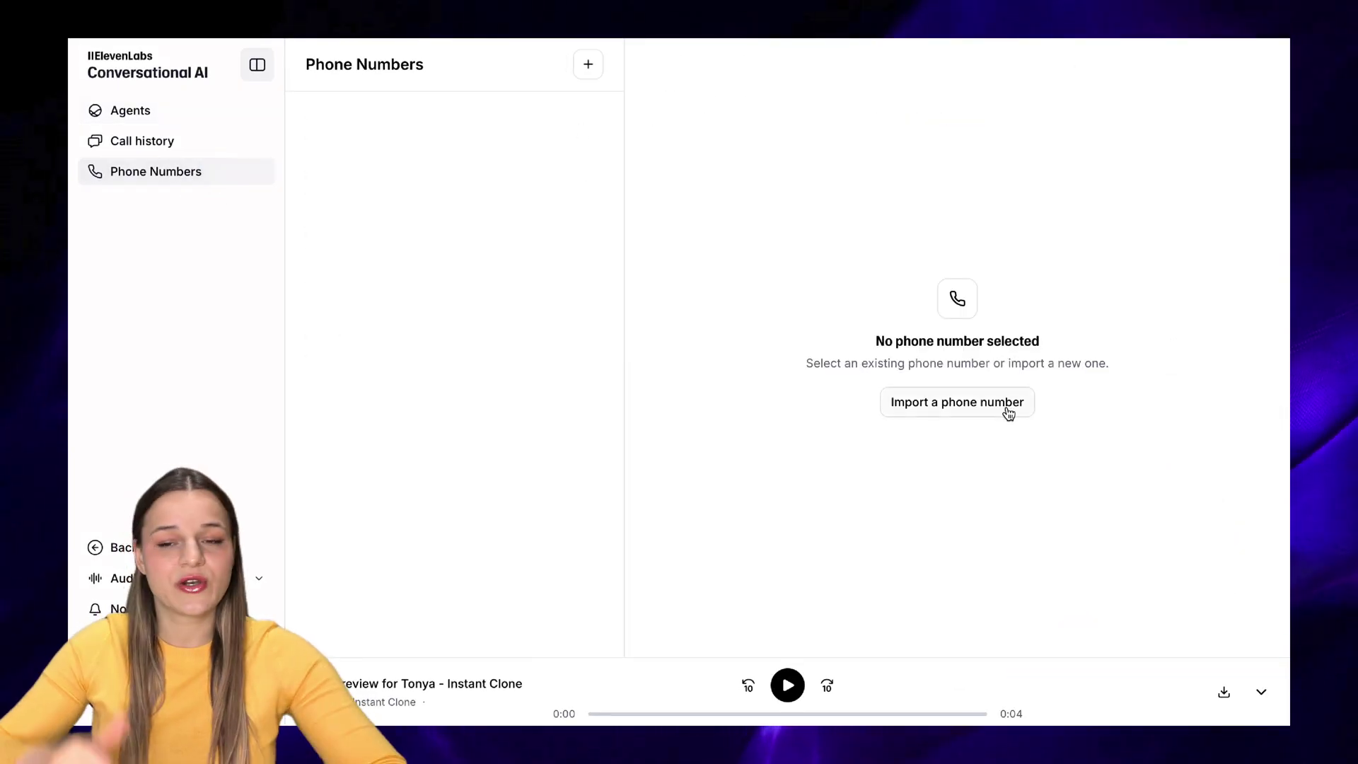
pyautogui.click(994, 415)
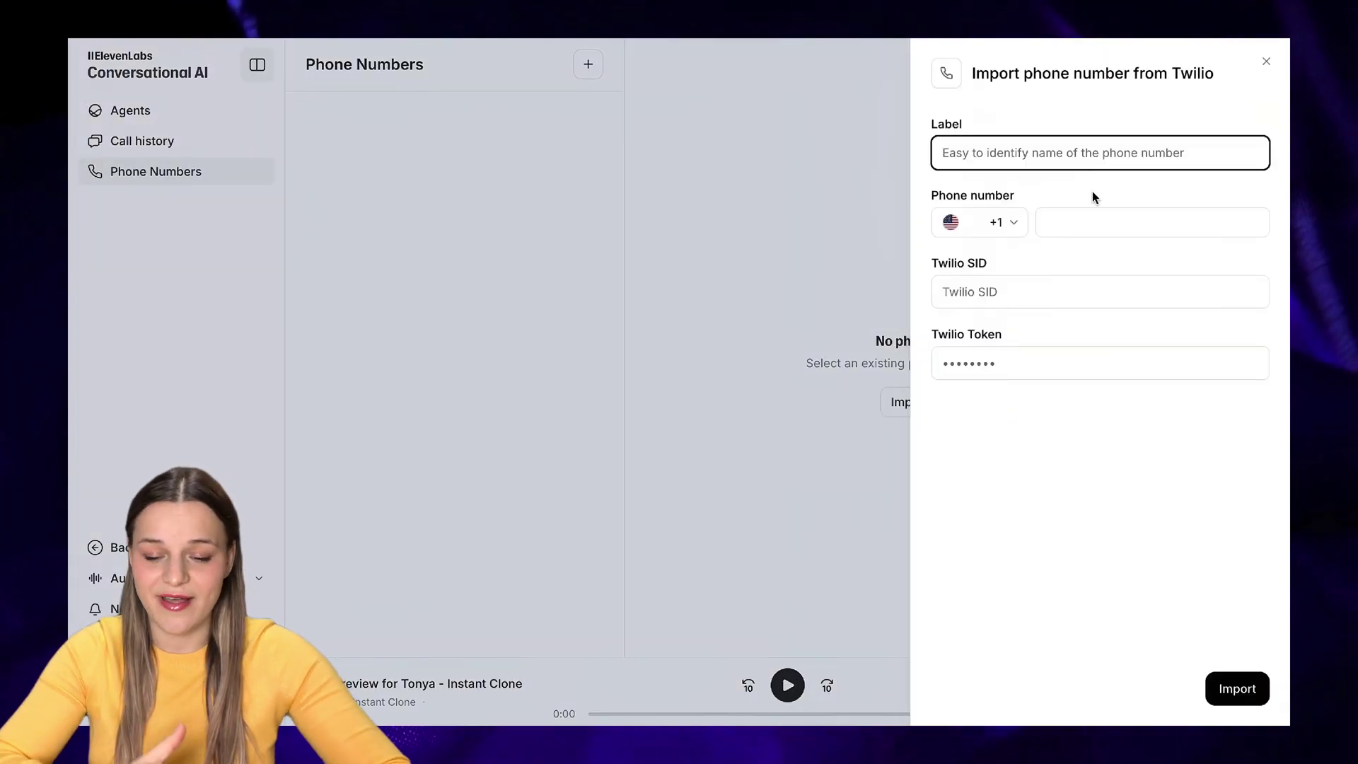
pyautogui.click(1080, 156)
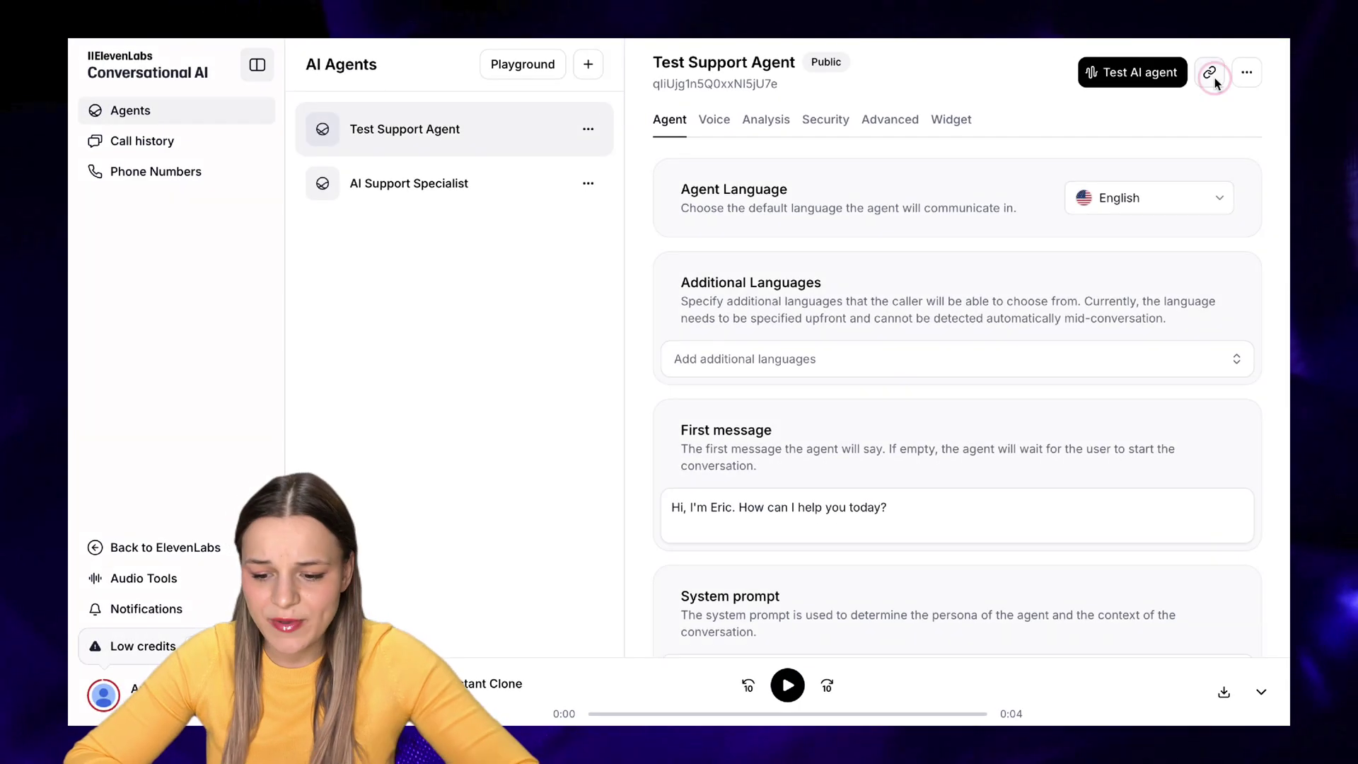
# Copy the agent's shareable URL, load its public talk page in a new tab, then return to the Widget settings.
pyautogui.click(1214, 77)
pyautogui.hotkey('ctrl', 't')
pyautogui.hotkey('ctrl', 'v')
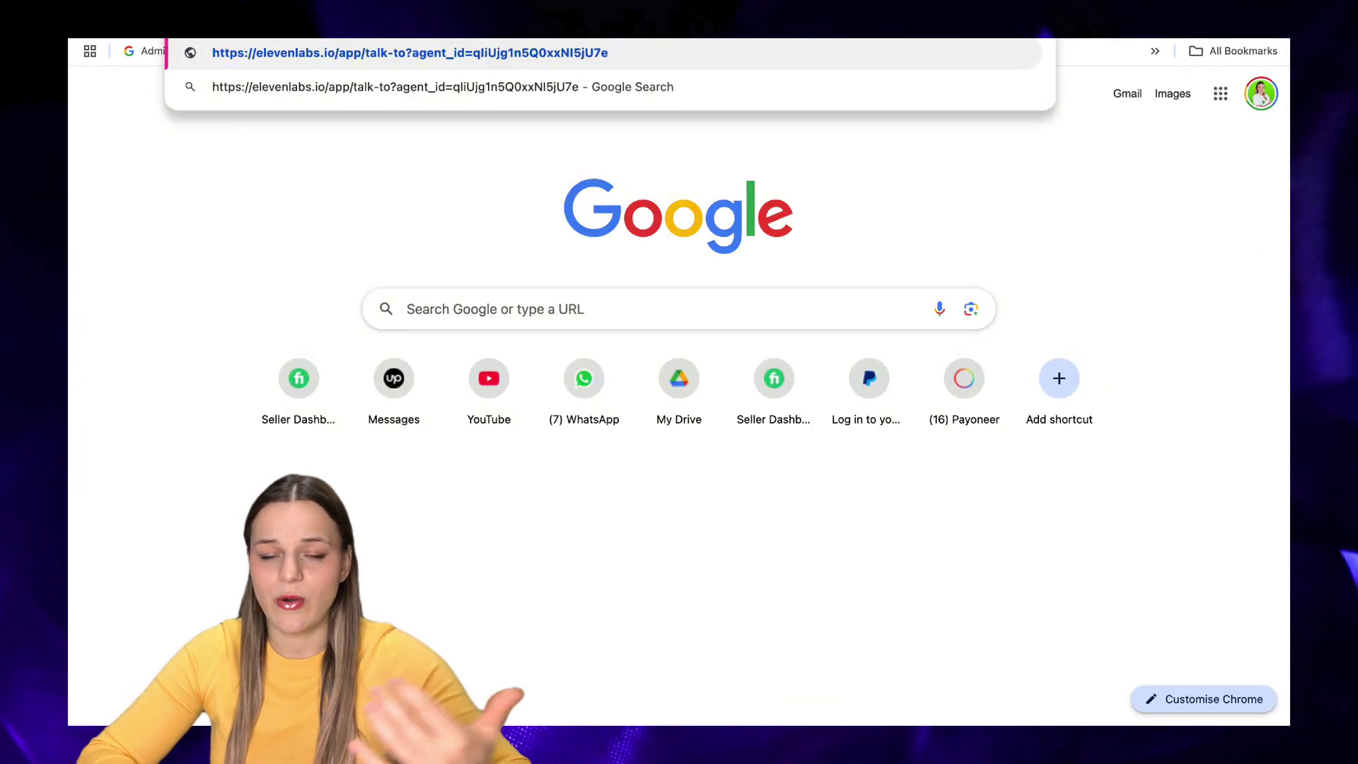
pyautogui.press('Return')
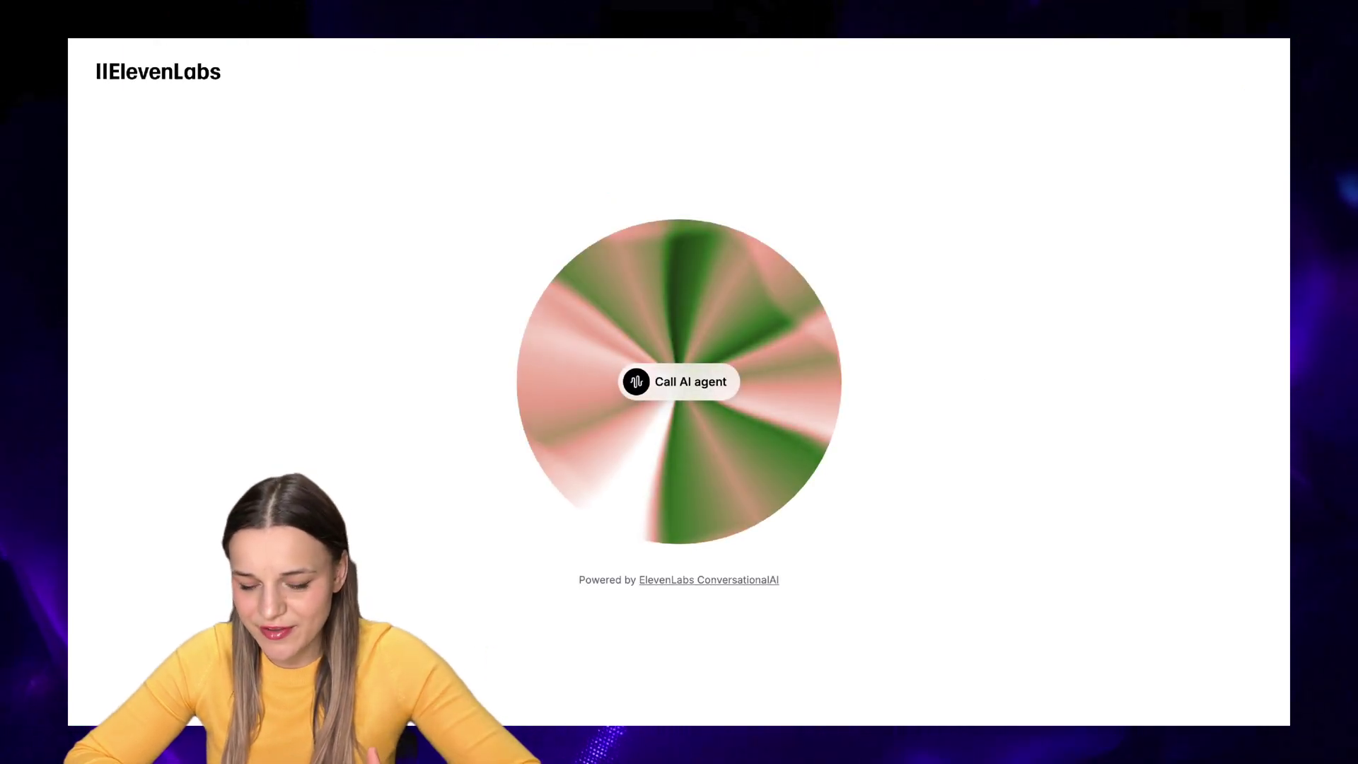
pyautogui.hotkey('ctrl', 'shift', 'Tab')
pyautogui.click(941, 125)
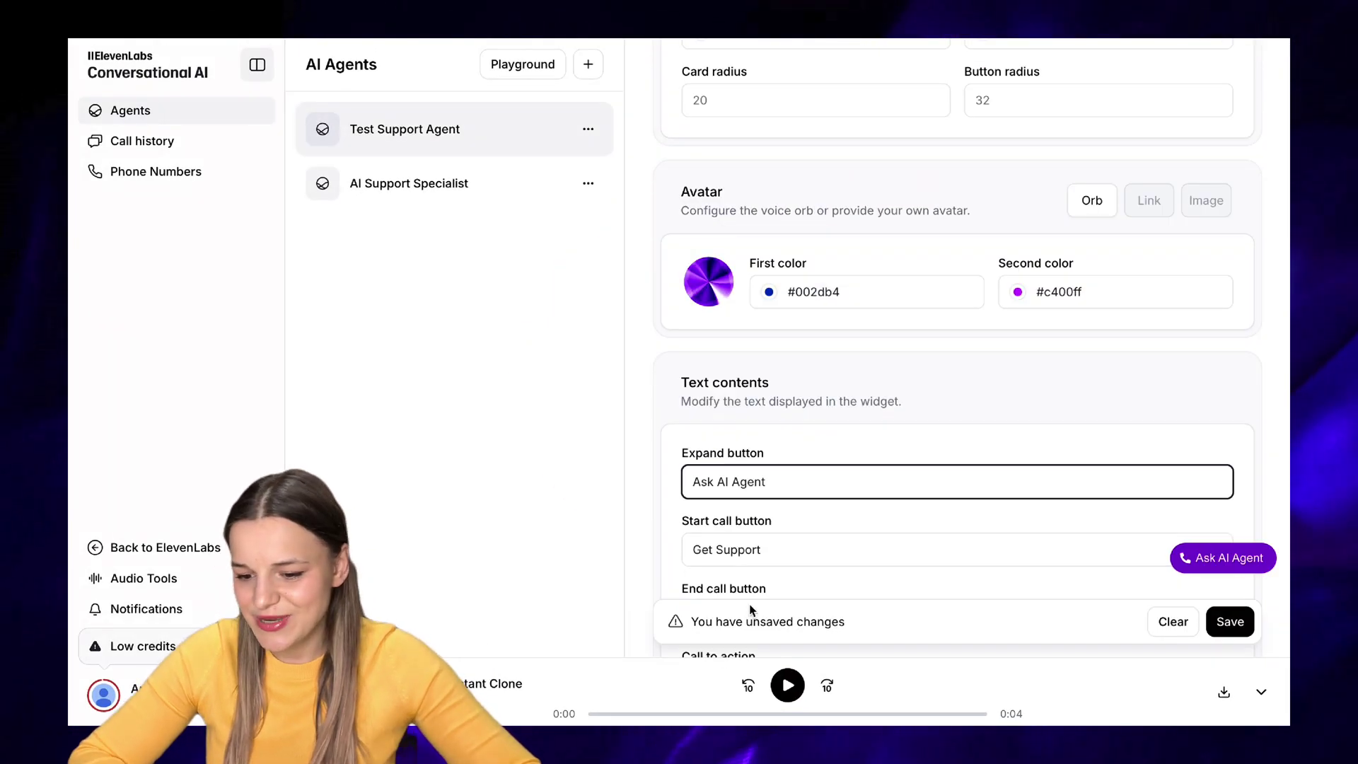
# Finish the expand label, preview the widget card, and copy the widget embed code.
pyautogui.click(603, 512)
pyautogui.click(1231, 559)
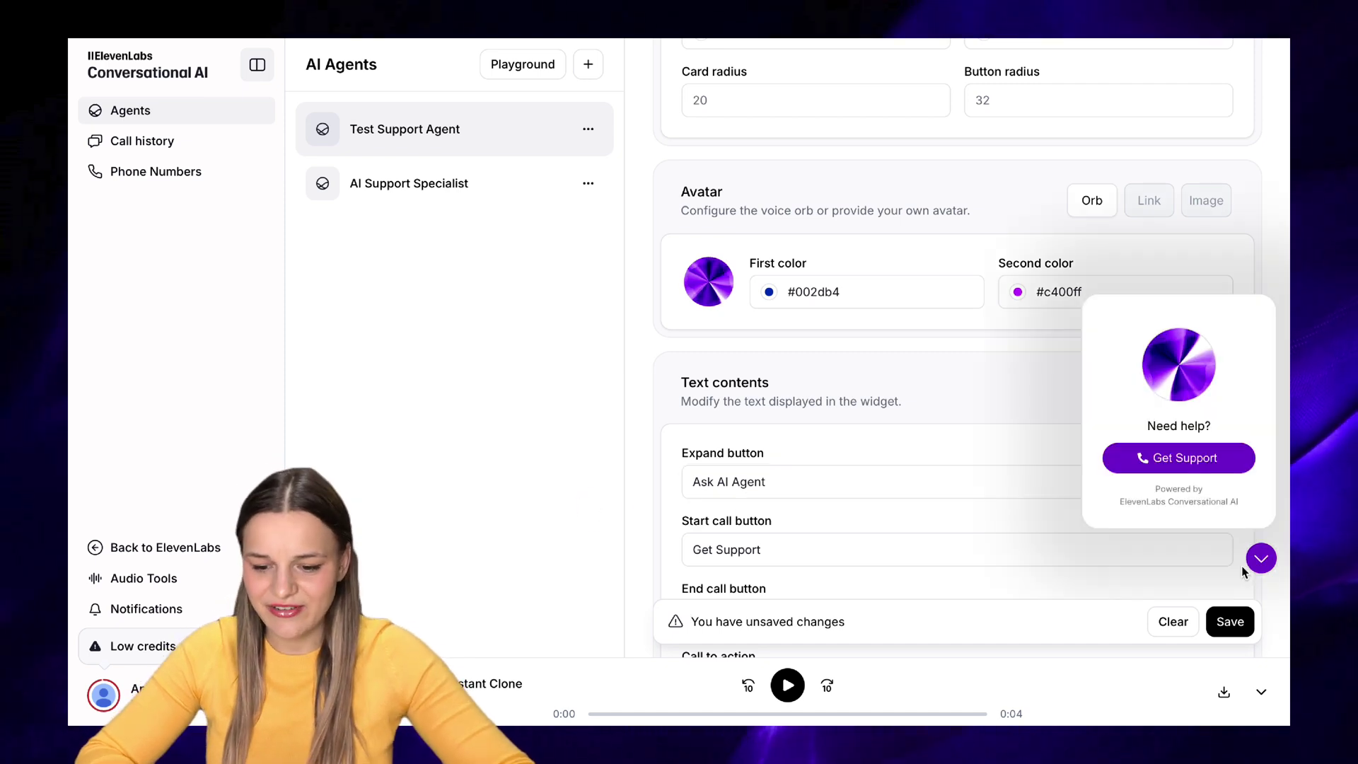
pyautogui.click(1257, 561)
pyautogui.scroll(-15, 838, 573)
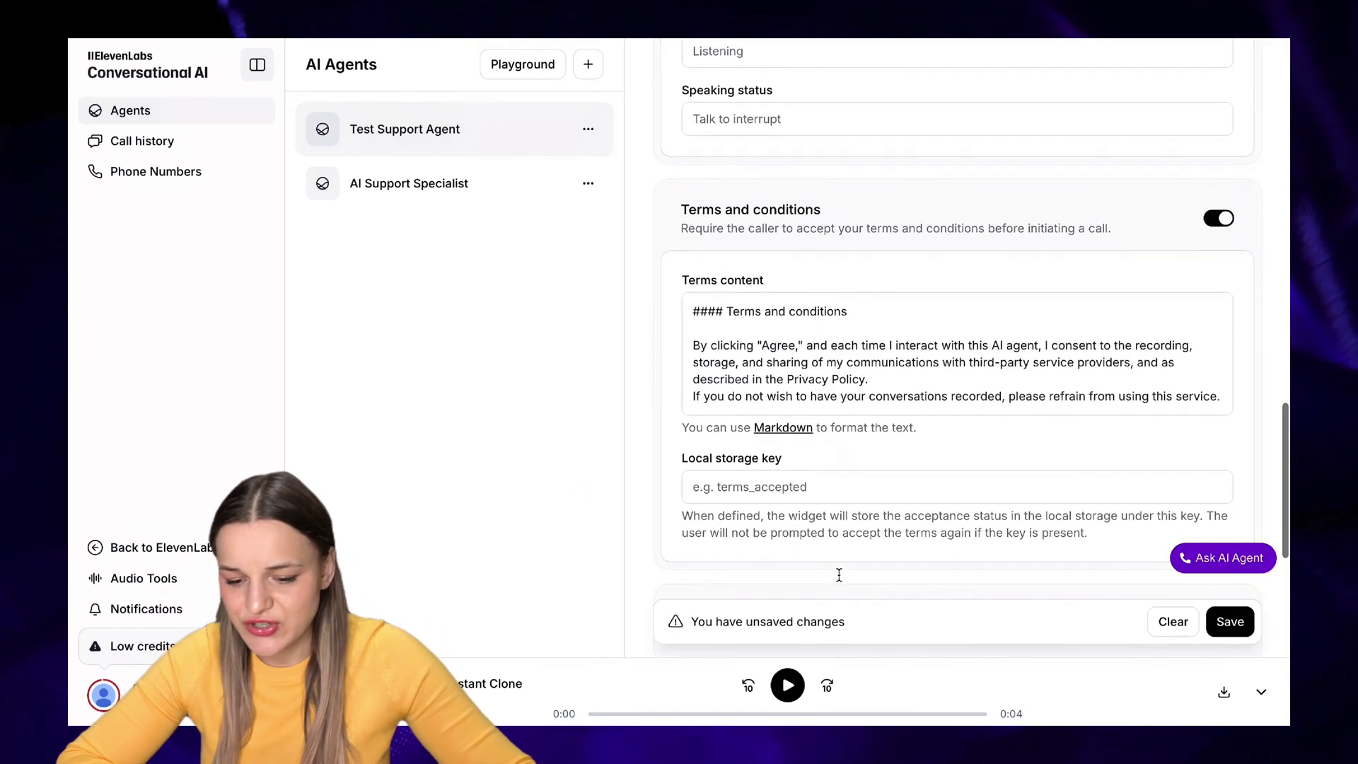
pyautogui.scroll(15, 838, 575)
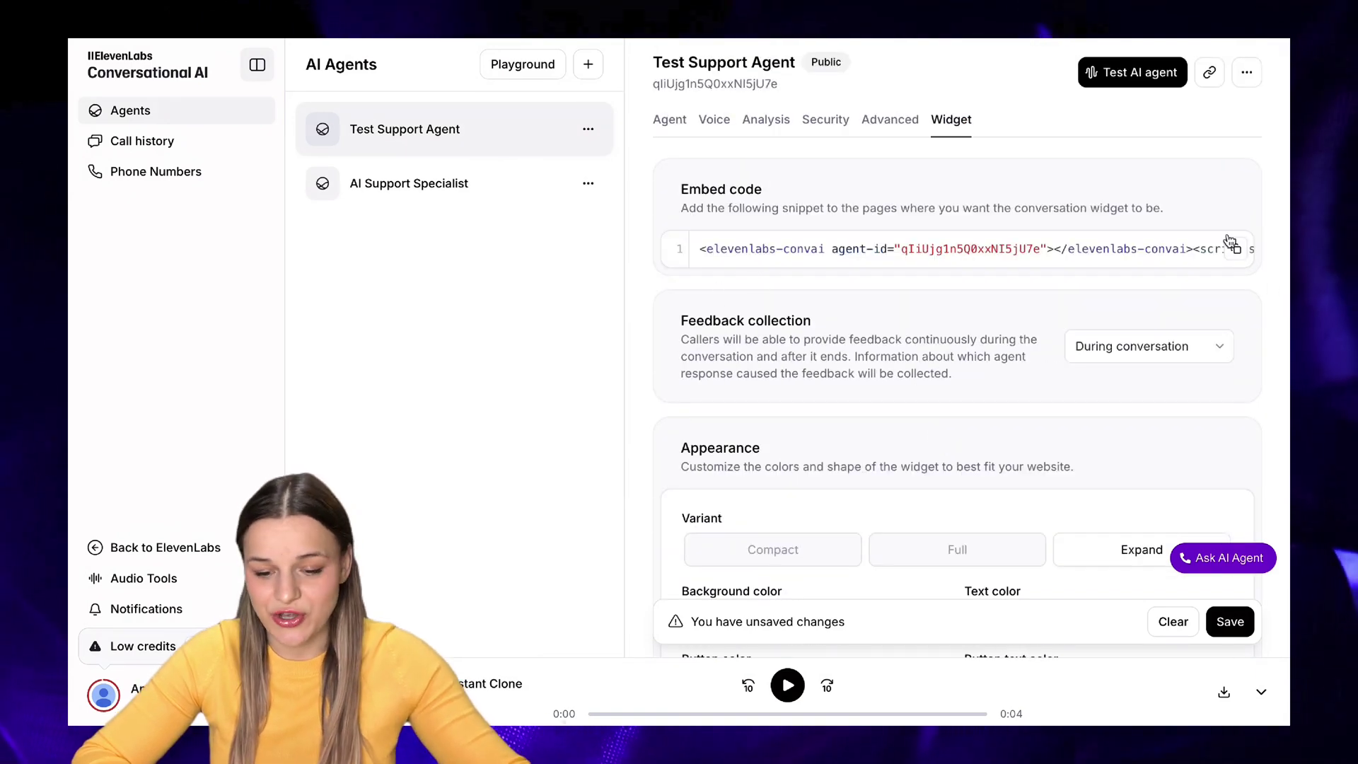
pyautogui.click(1237, 252)
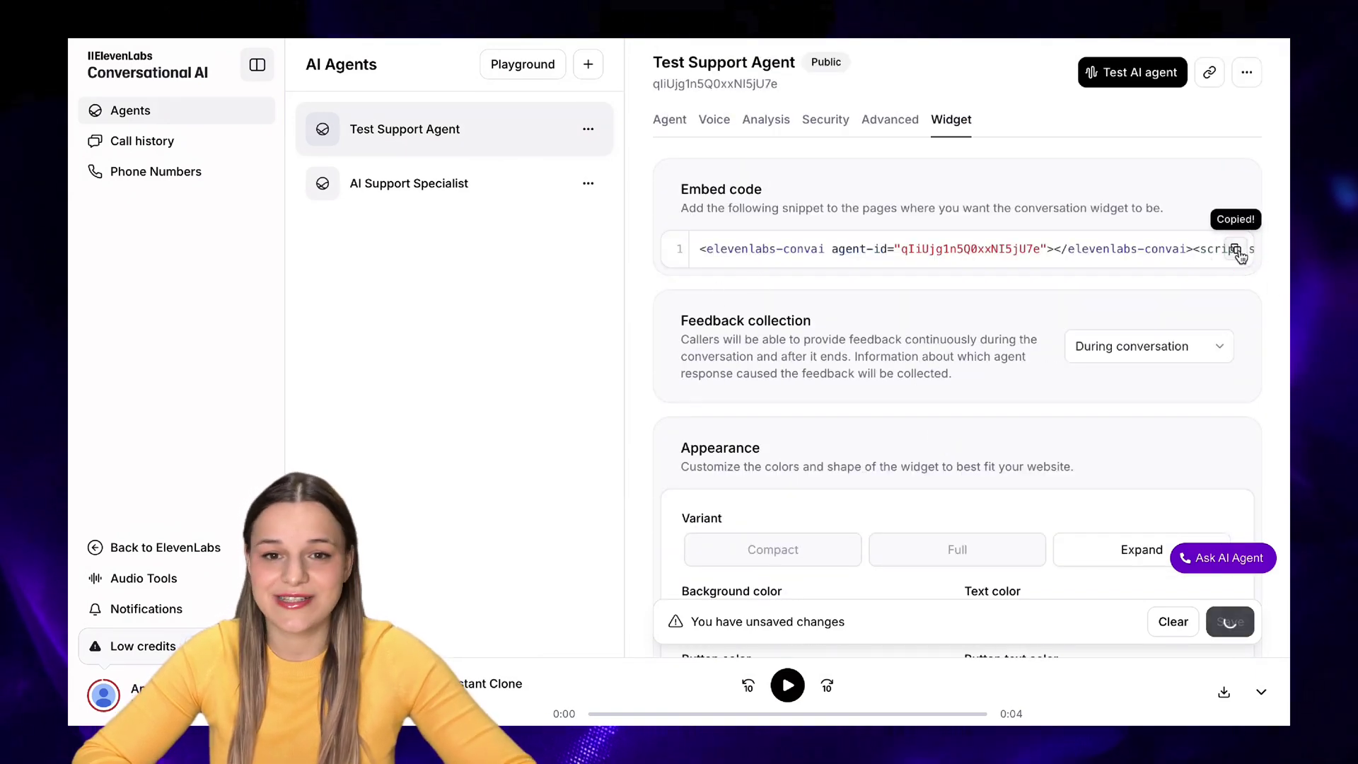
# Start a test call through the Get Support widget and accept its terms.
pyautogui.click(1262, 644)
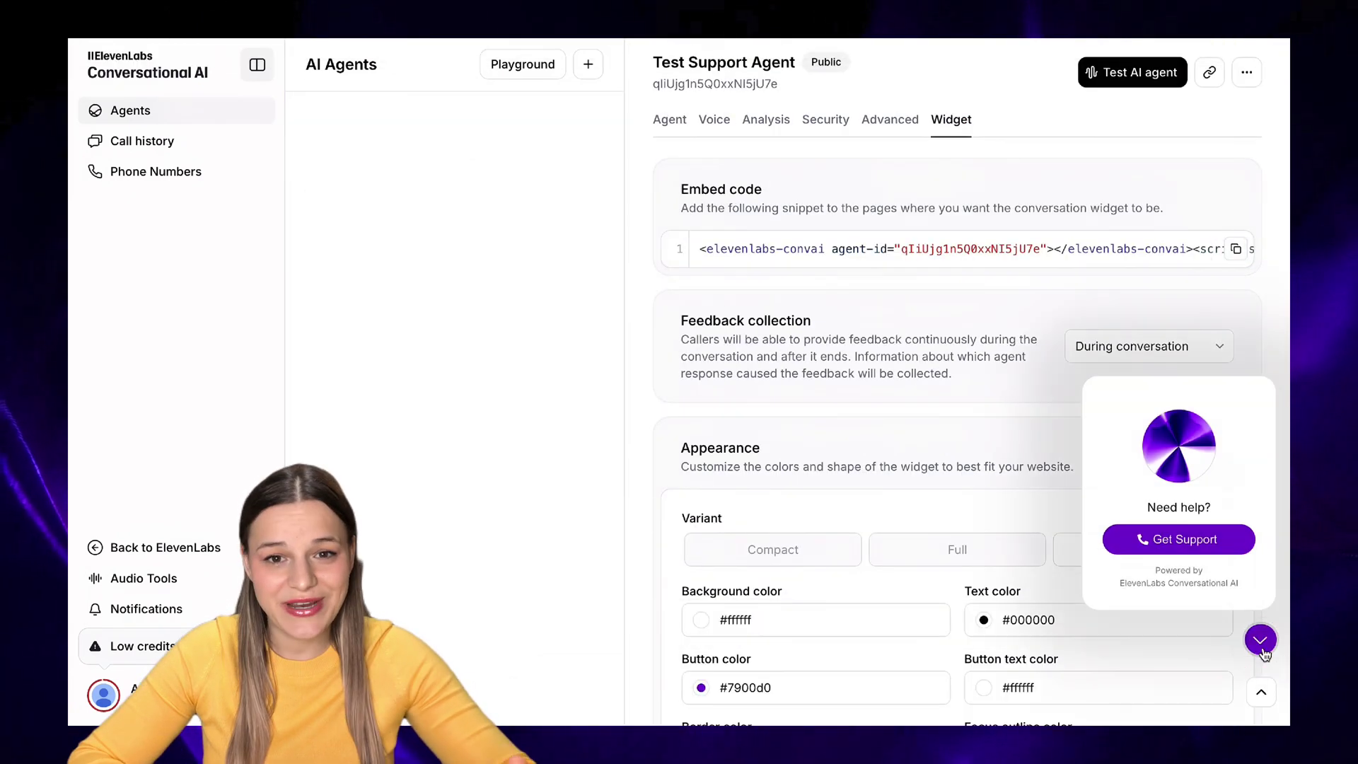
pyautogui.click(1219, 545)
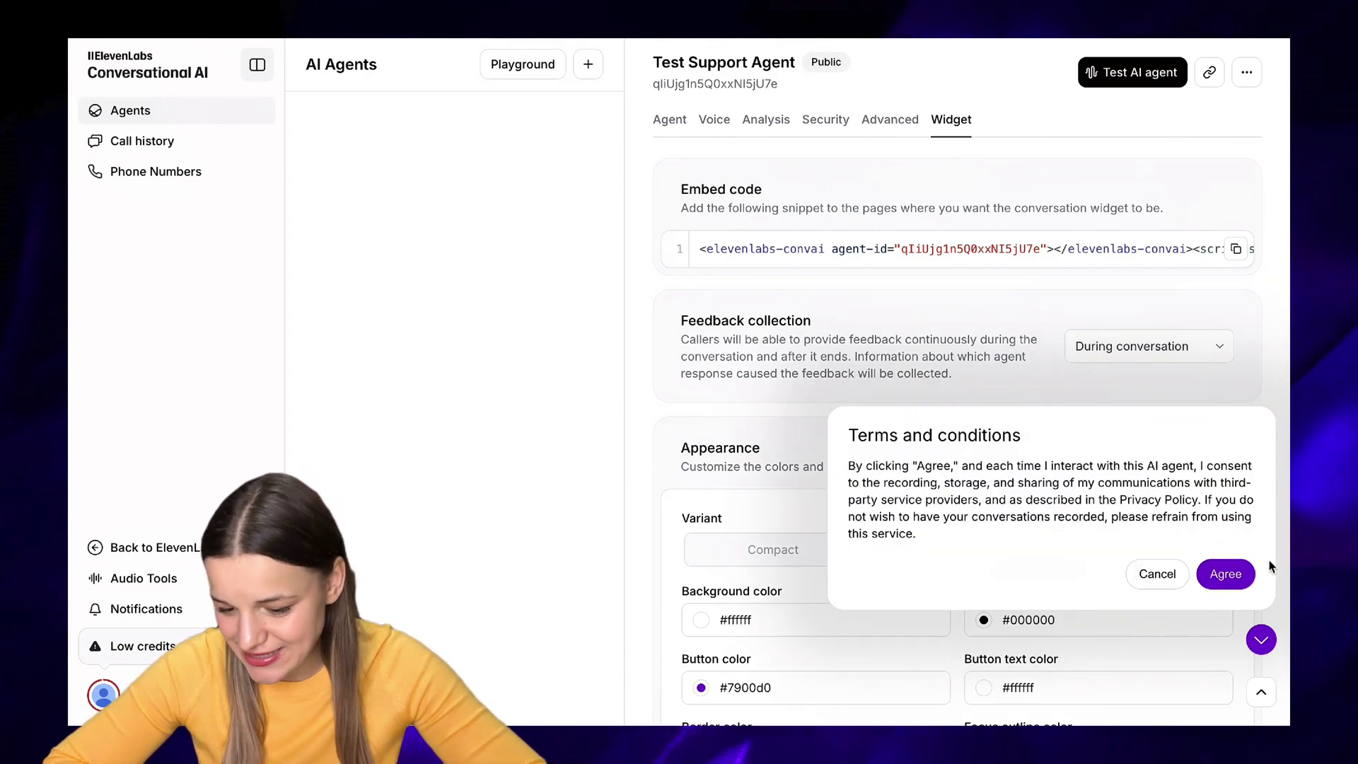
pyautogui.click(1240, 584)
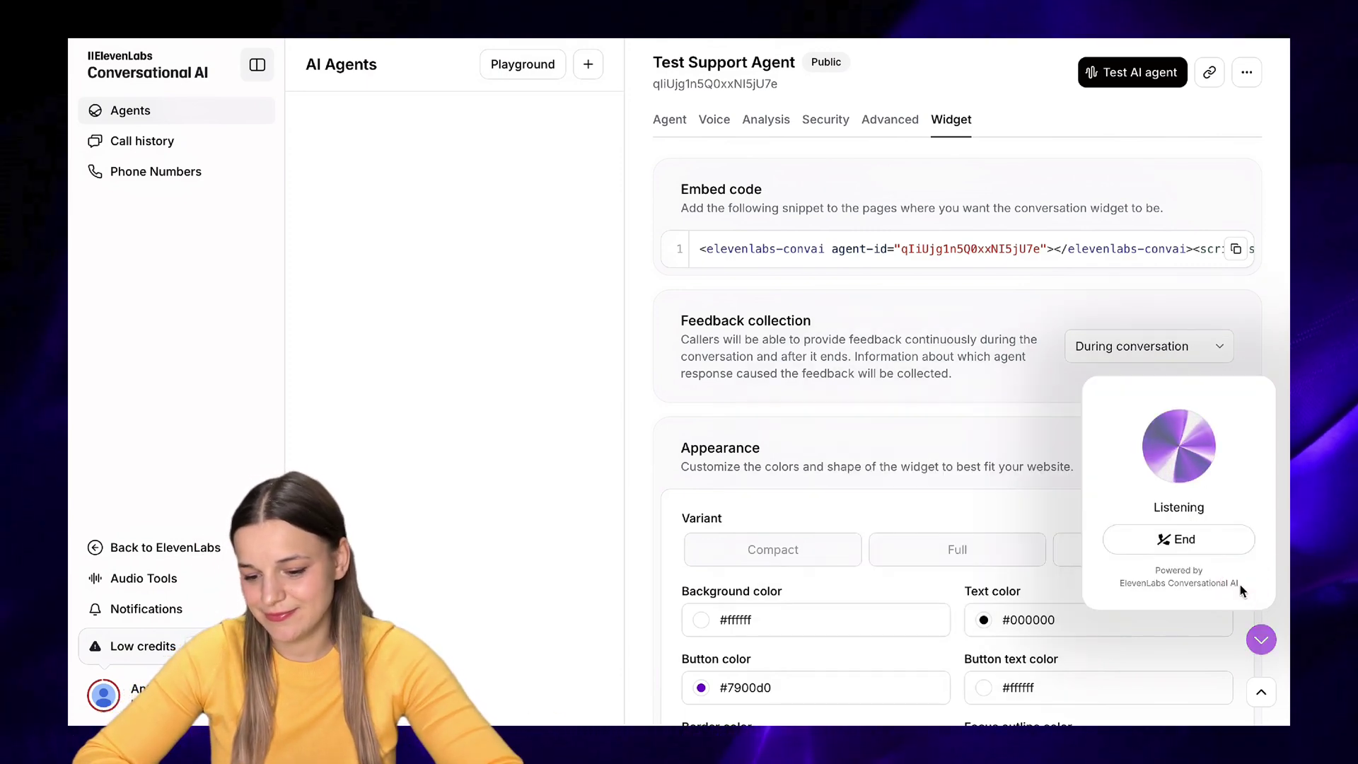